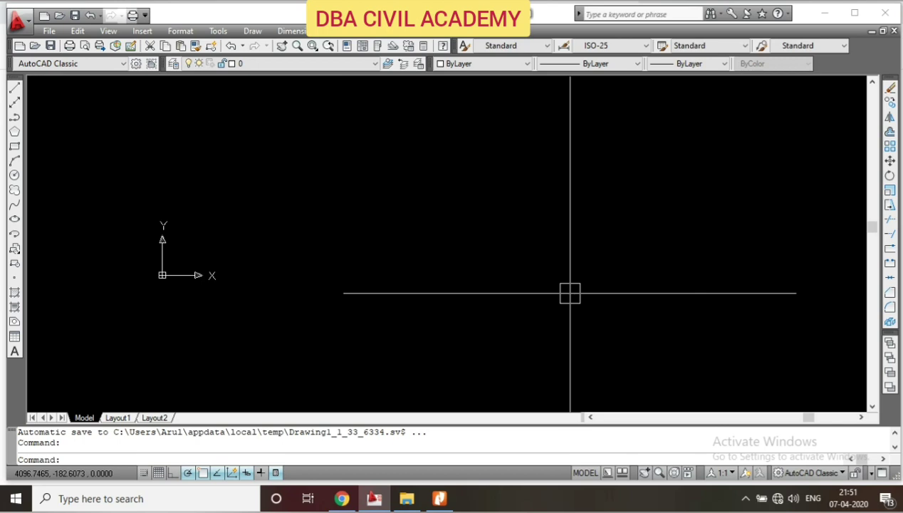
Step: Open the Layer Properties Manager with LA, widen it to show all of layer 0's columns, and bring up the Structural drawing PDF
click(570, 293)
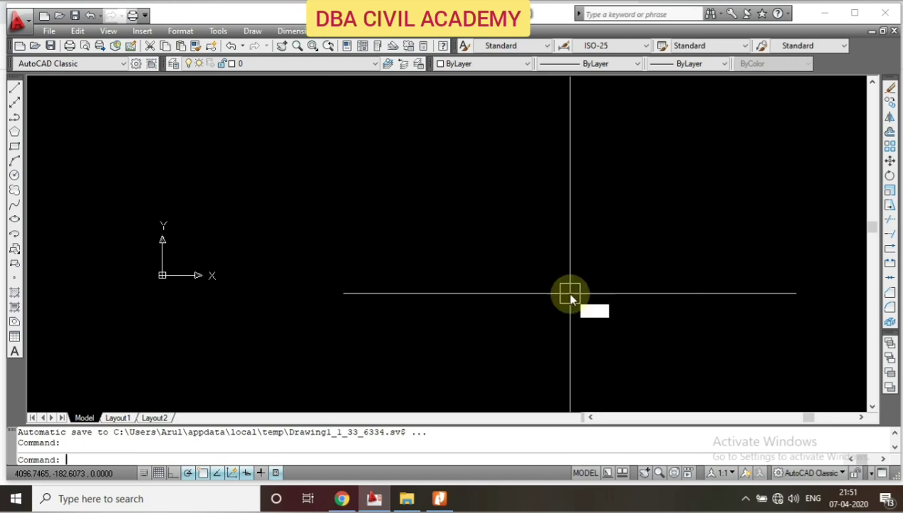
text(la)
key(Return)
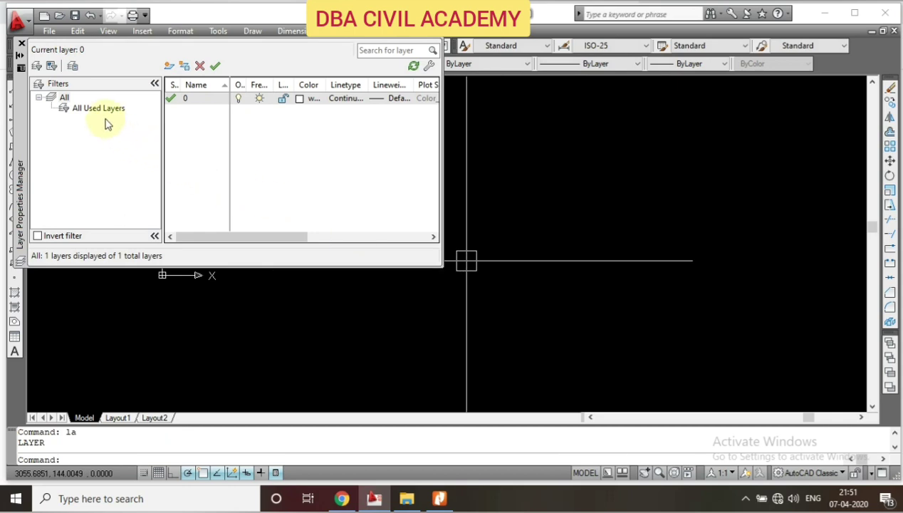
click(21, 44)
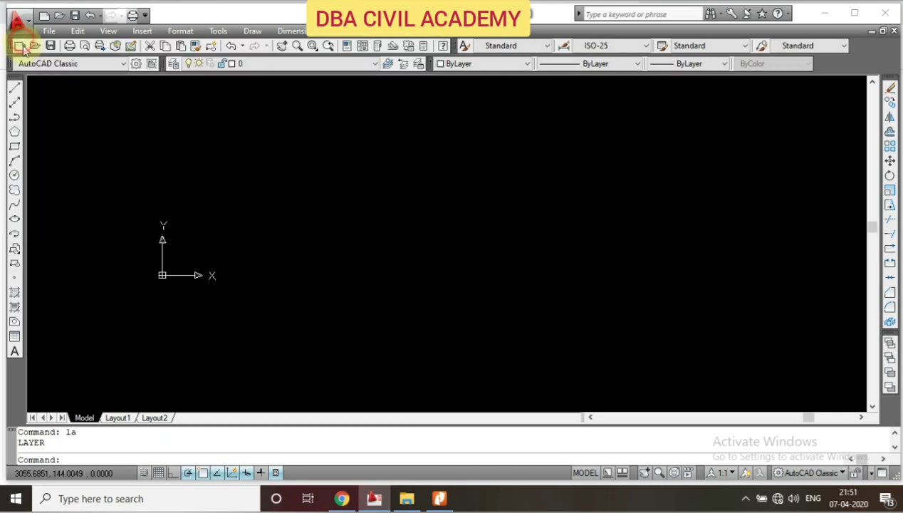
click(174, 65)
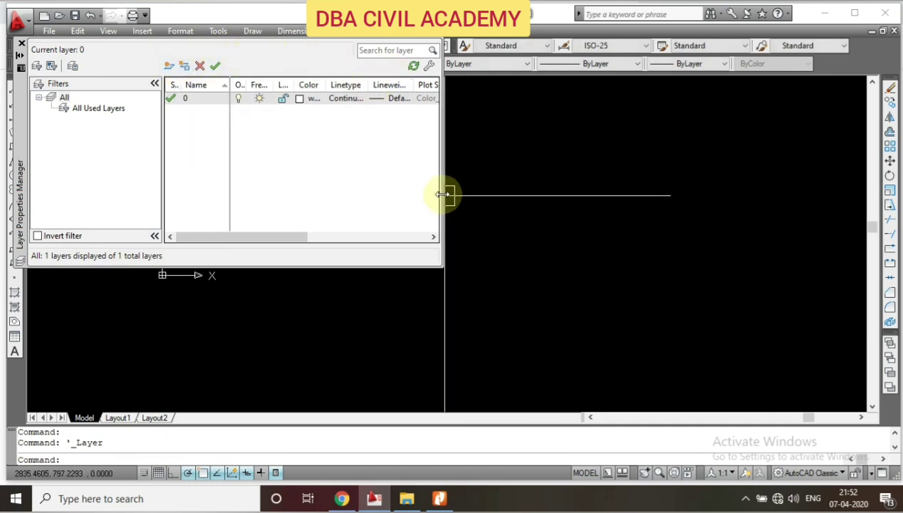
drag(445, 194, 735, 210)
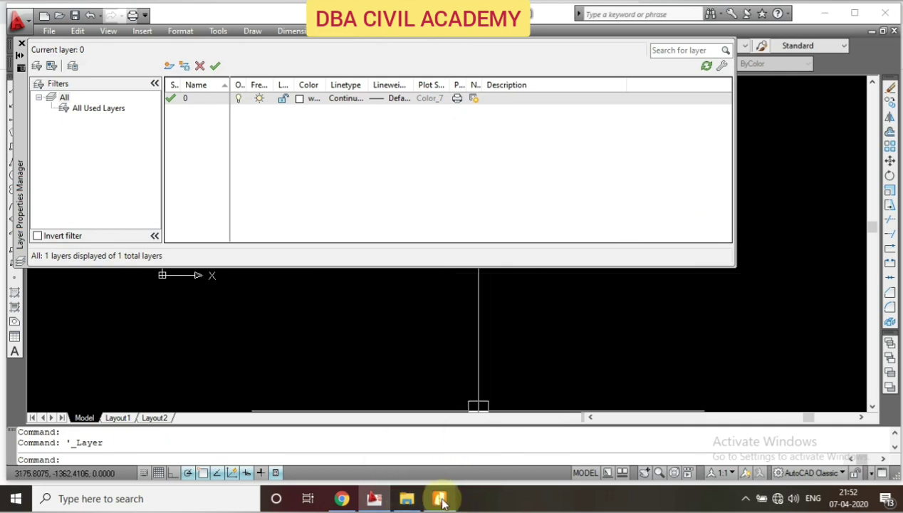
mouse_move(439, 499)
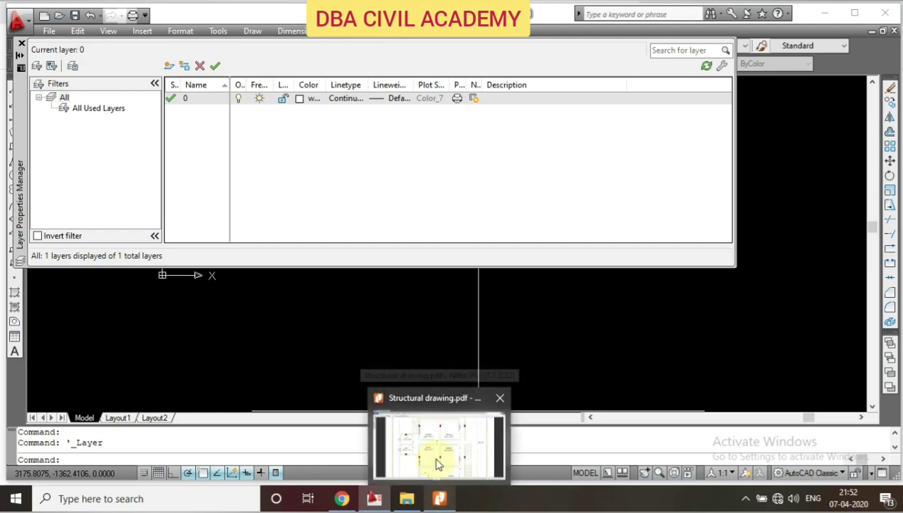
click(441, 501)
Step: Scroll around the First Floor Plan on page 4 of the structural drawing
scroll(476, 257, up, 2)
scroll(478, 267, up, 2)
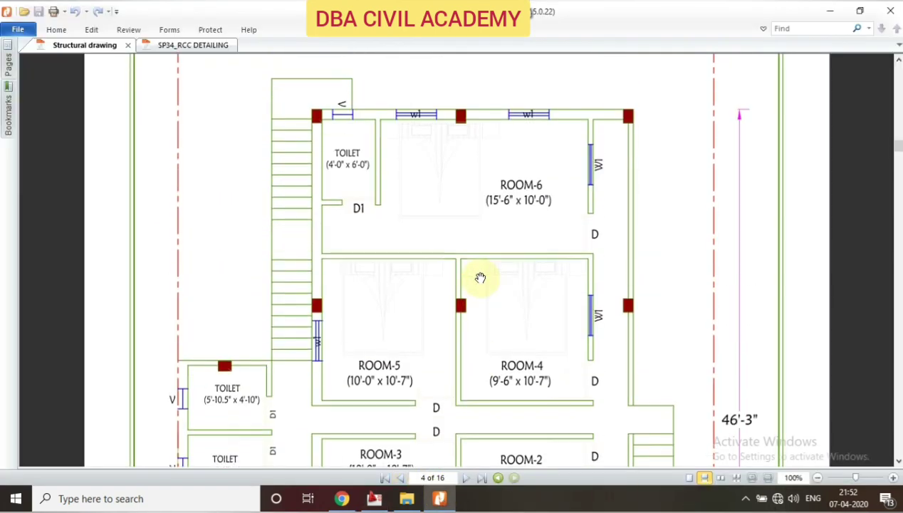
scroll(480, 278, up, 3)
scroll(356, 191, down, 1)
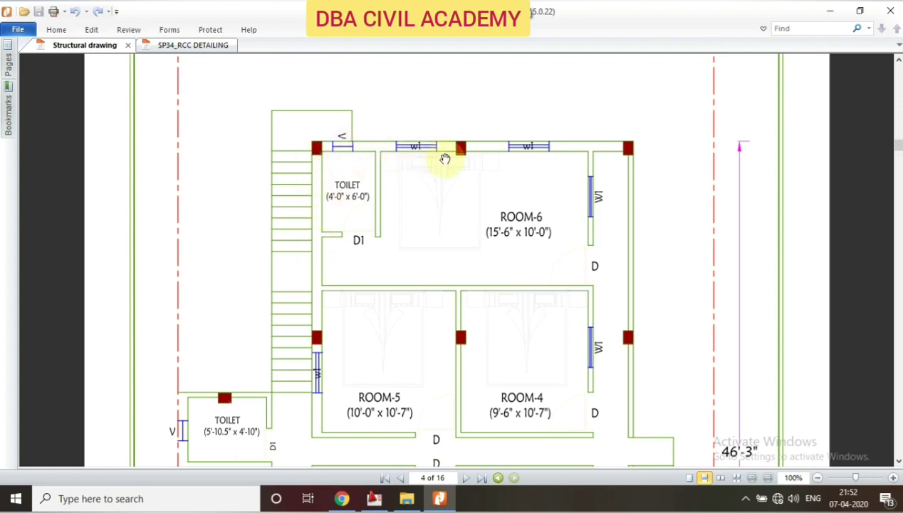
scroll(452, 178, down, 1)
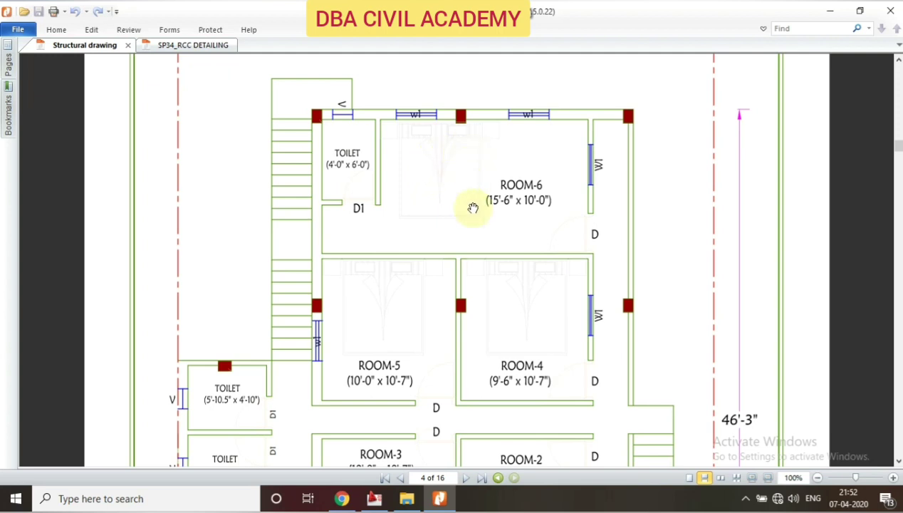
scroll(470, 200, up, 1)
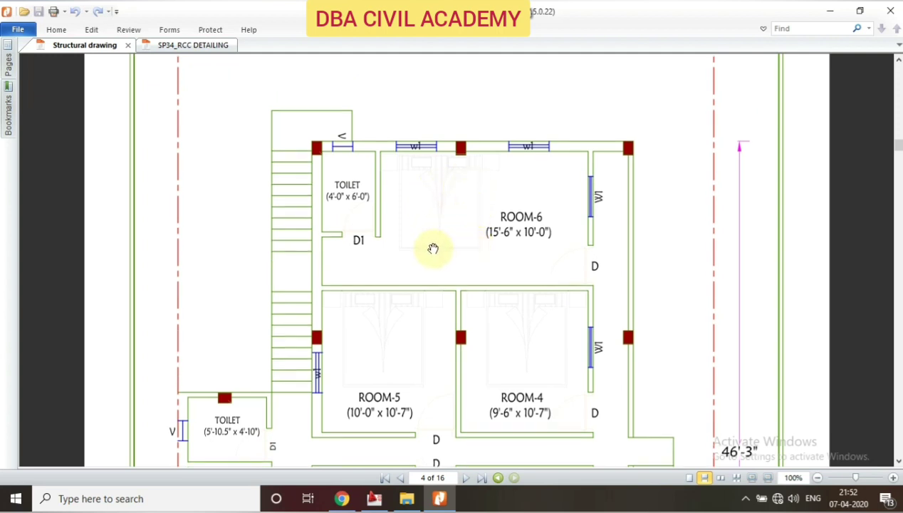
scroll(435, 249, down, 2)
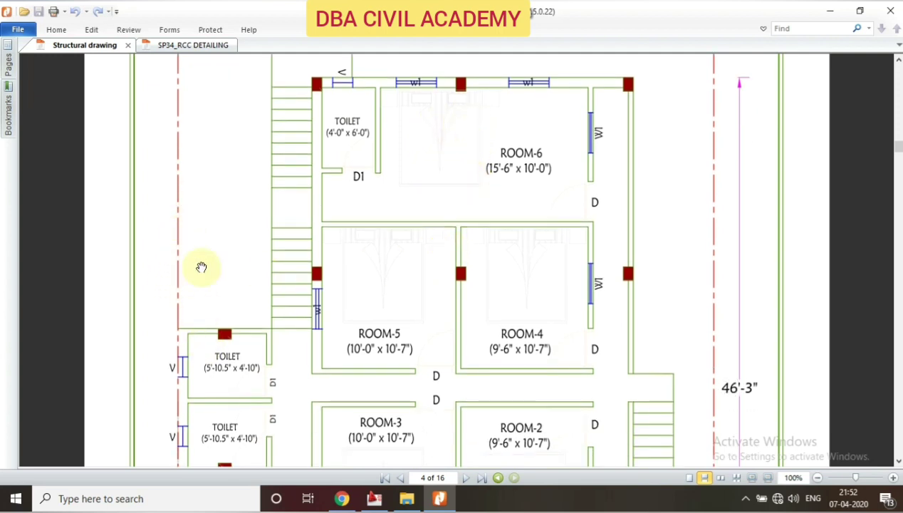
scroll(182, 234, down, 1)
scroll(214, 257, down, 1)
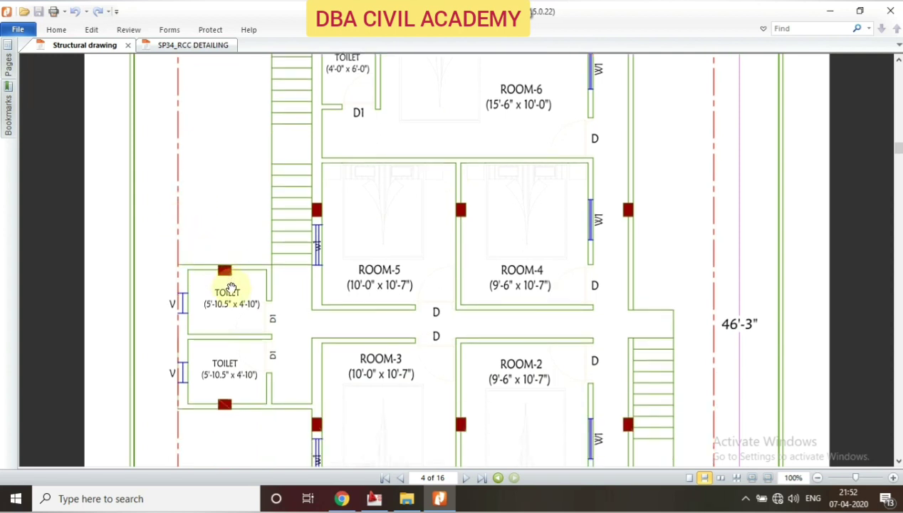
scroll(231, 288, down, 2)
scroll(383, 296, down, 3)
scroll(404, 308, down, 3)
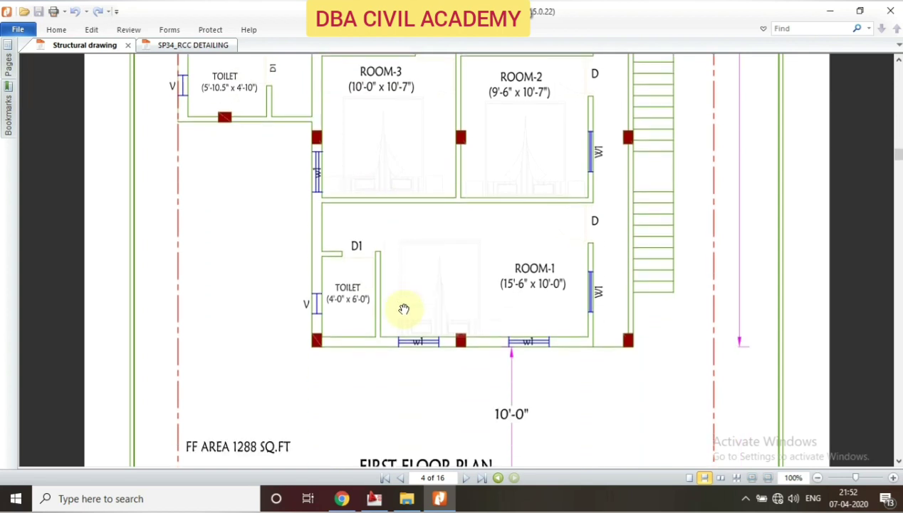
scroll(404, 309, down, 2)
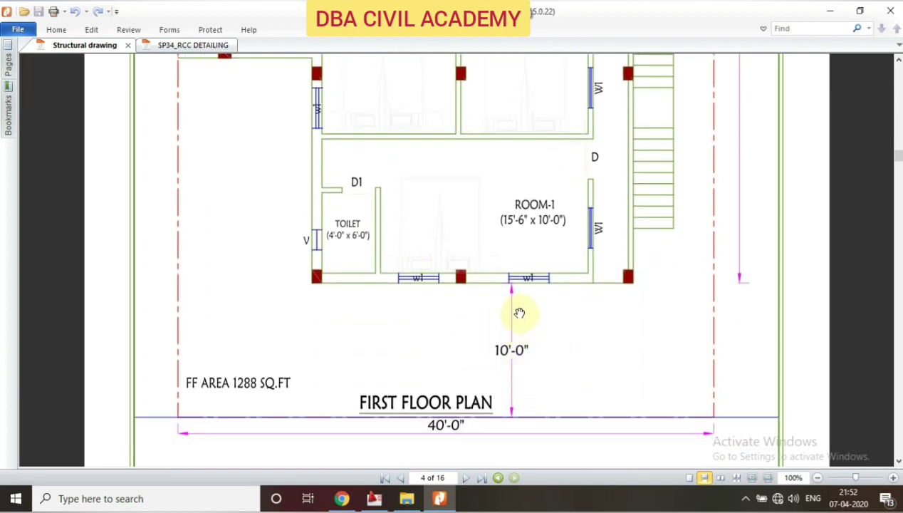
scroll(524, 324, up, 2)
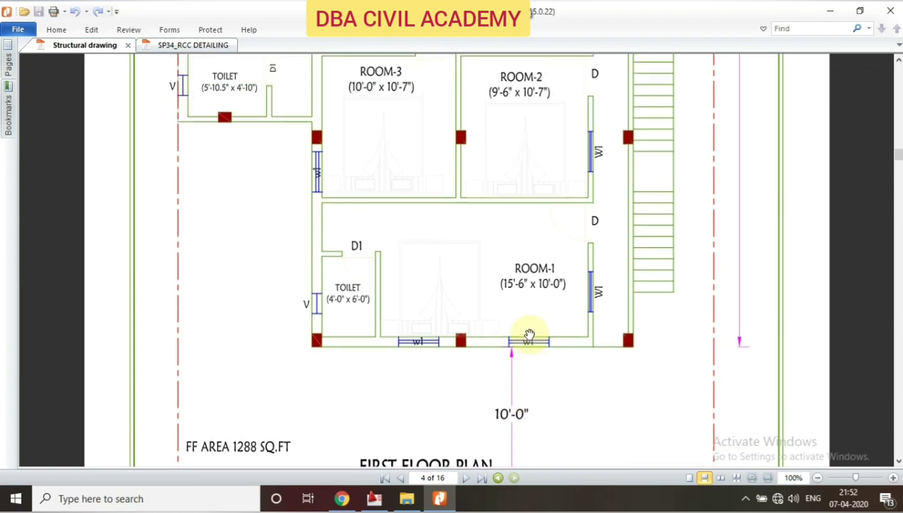
scroll(529, 335, up, 3)
scroll(528, 333, down, 2)
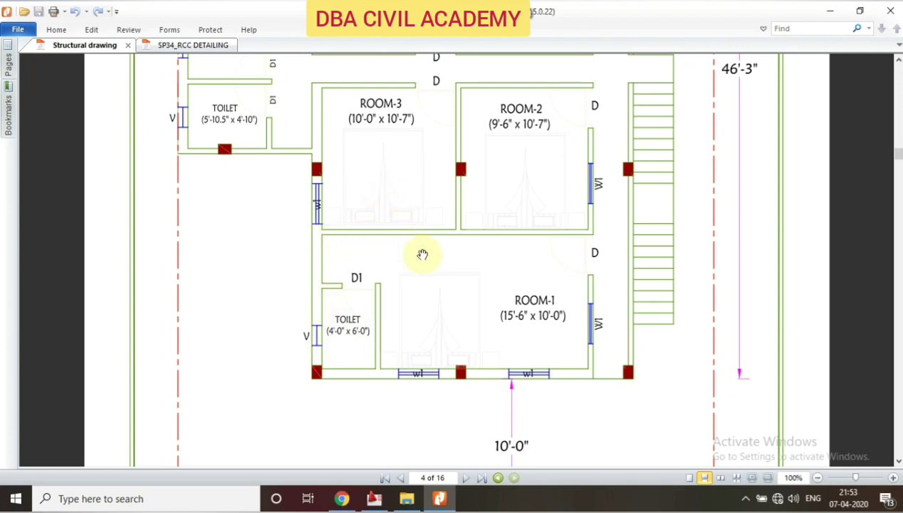
Step: Scroll down to the column centre line layout on page 5 with columns C1 and C2
scroll(427, 260, down, 3)
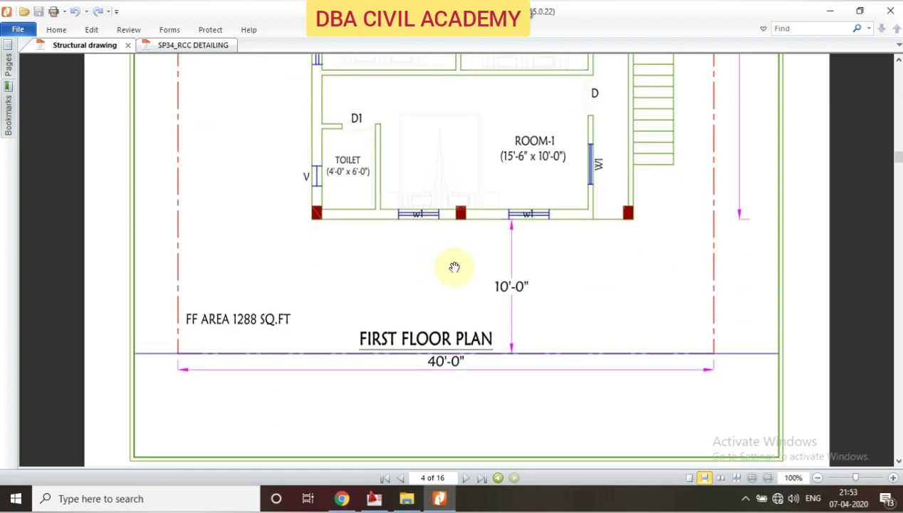
scroll(498, 275, down, 1)
scroll(502, 285, down, 5)
scroll(502, 305, down, 4)
Step: Zoom into the Column C1 reinforcement section and pan to bring it fully into view
scroll(503, 305, down, 5)
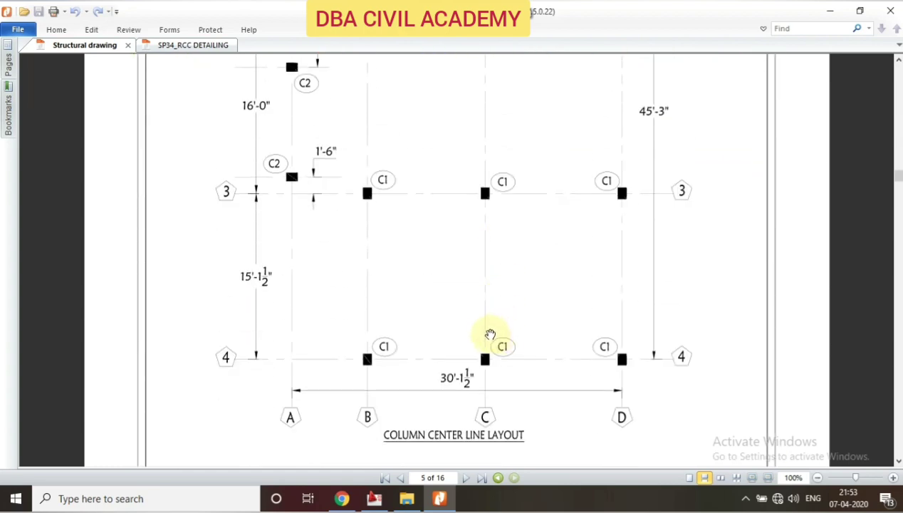
scroll(490, 332, down, 7)
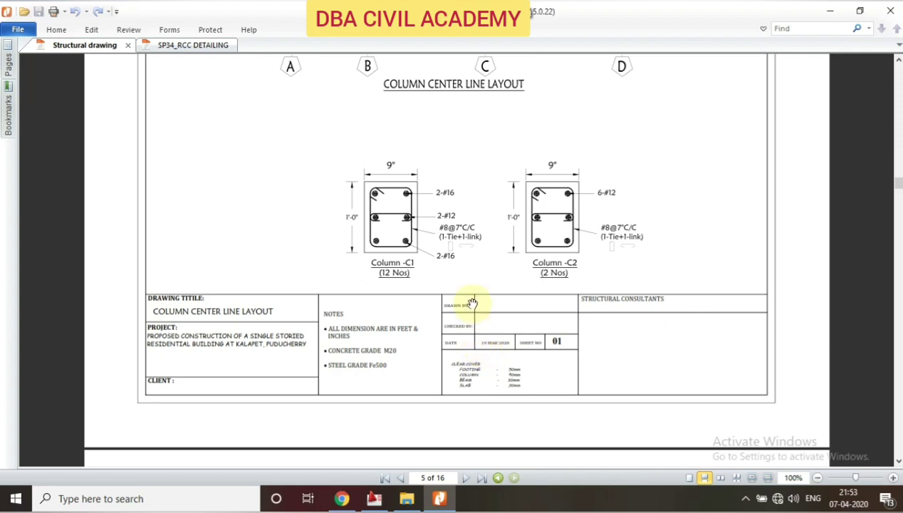
ctrl+scroll(403, 237, up, 3)
ctrl+scroll(407, 279, down, 1)
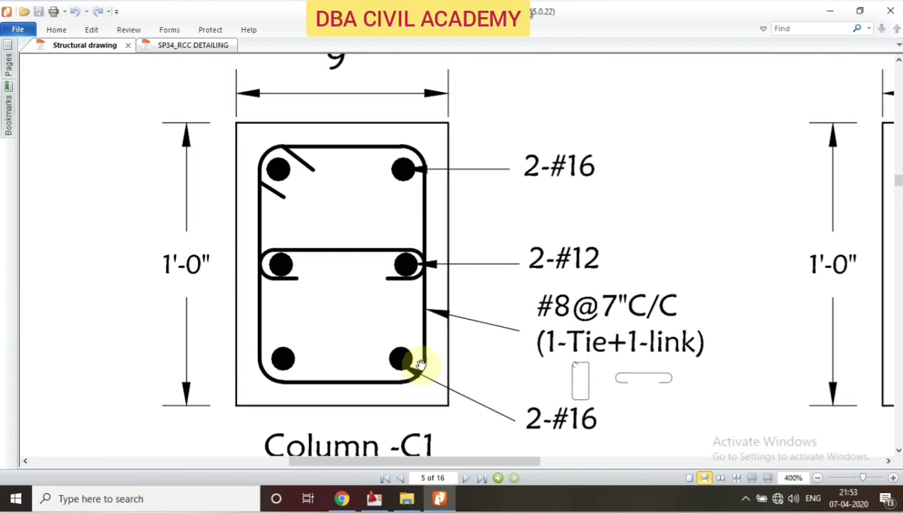
ctrl+scroll(417, 360, down, 1)
ctrl+scroll(417, 347, up, 1)
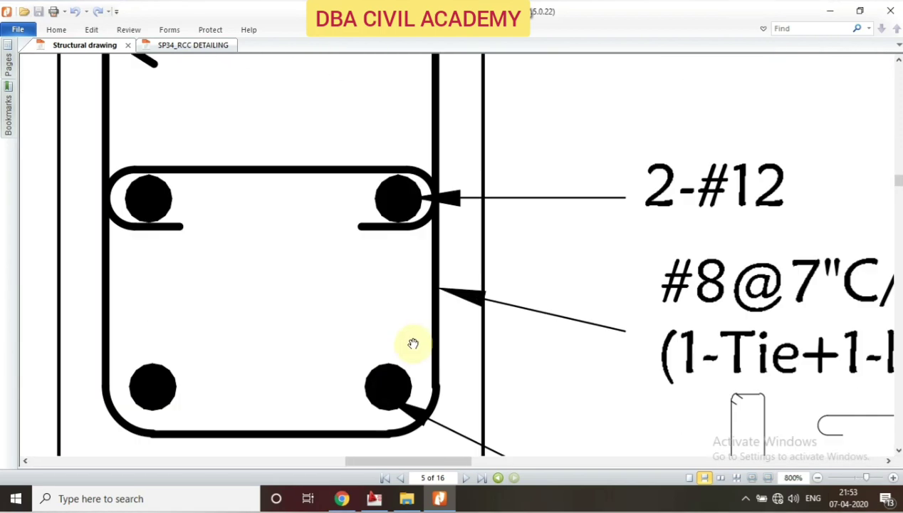
ctrl+scroll(384, 292, down, 1)
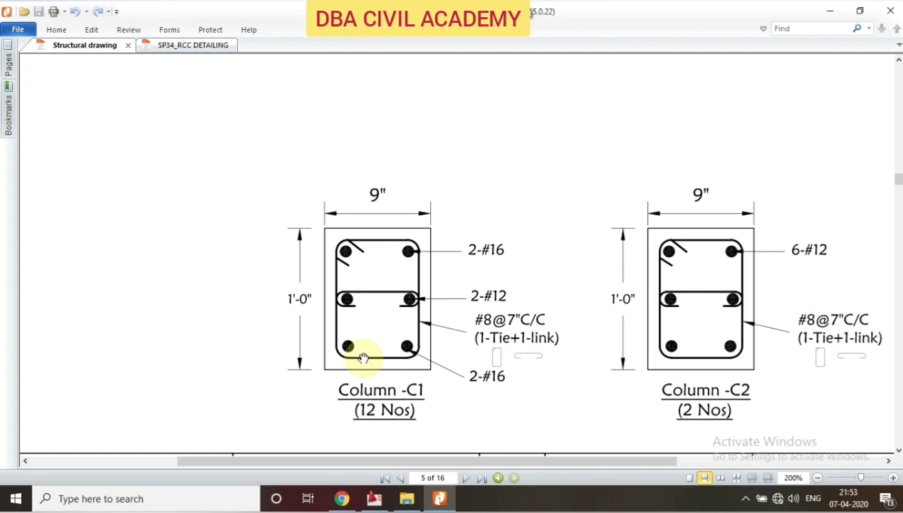
ctrl+scroll(357, 349, up, 2)
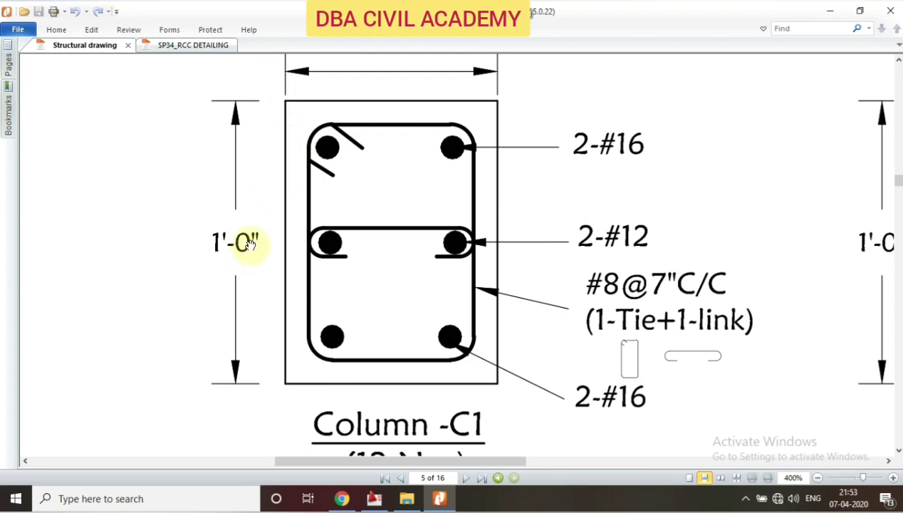
scroll(242, 235, up, 2)
drag(352, 340, 320, 299)
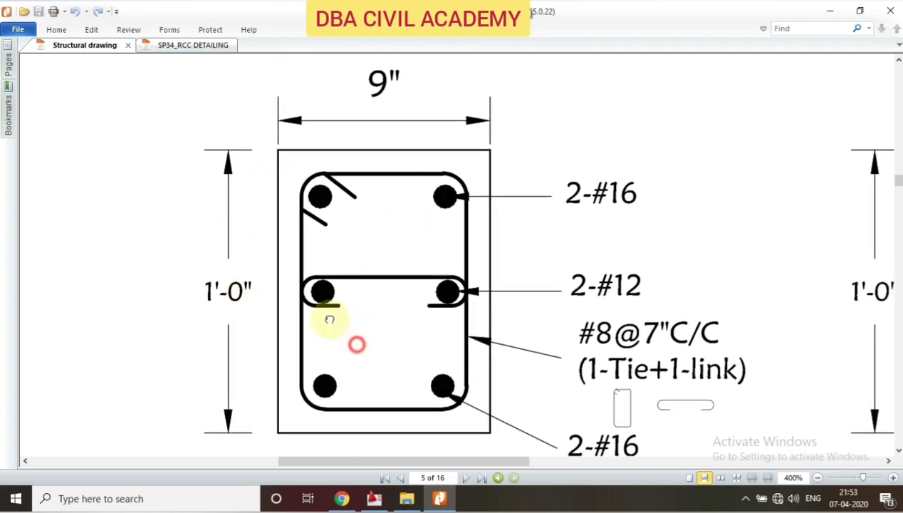
Step: Zoom out and scroll to the footing layout and footing section detail on pages 6–7
ctrl+scroll(320, 299, down, 3)
scroll(448, 327, down, 1)
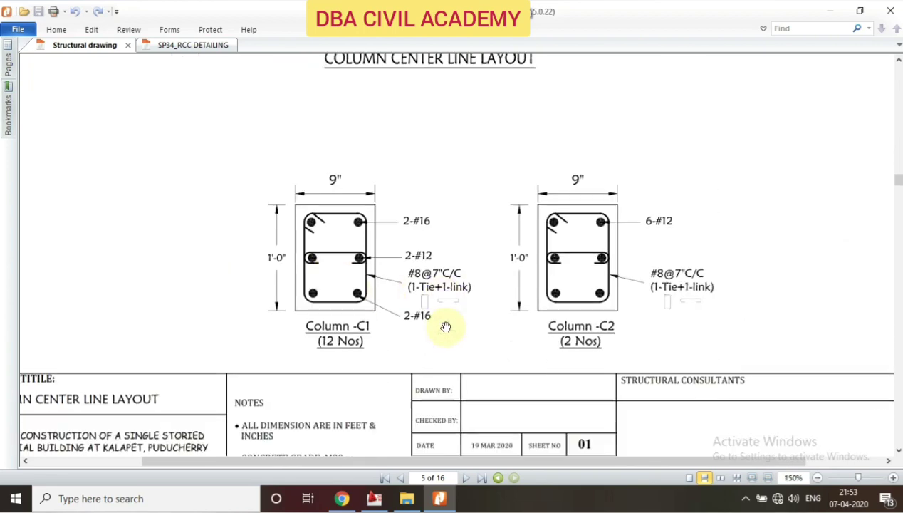
scroll(476, 386, down, 3)
scroll(458, 370, down, 2)
ctrl+scroll(458, 371, down, 1)
Step: Zoom into the footing section detail on page 7
ctrl+scroll(458, 371, down, 1)
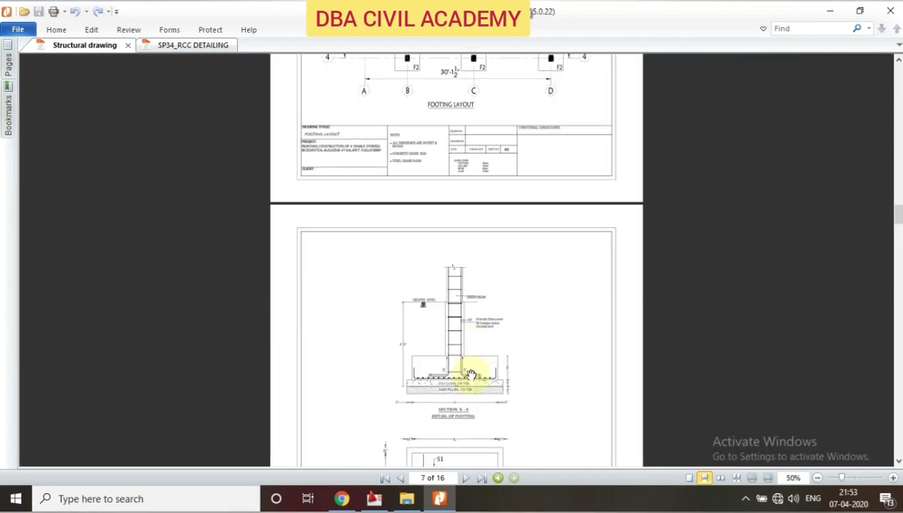
ctrl+scroll(456, 384, up, 2)
ctrl+scroll(464, 375, up, 3)
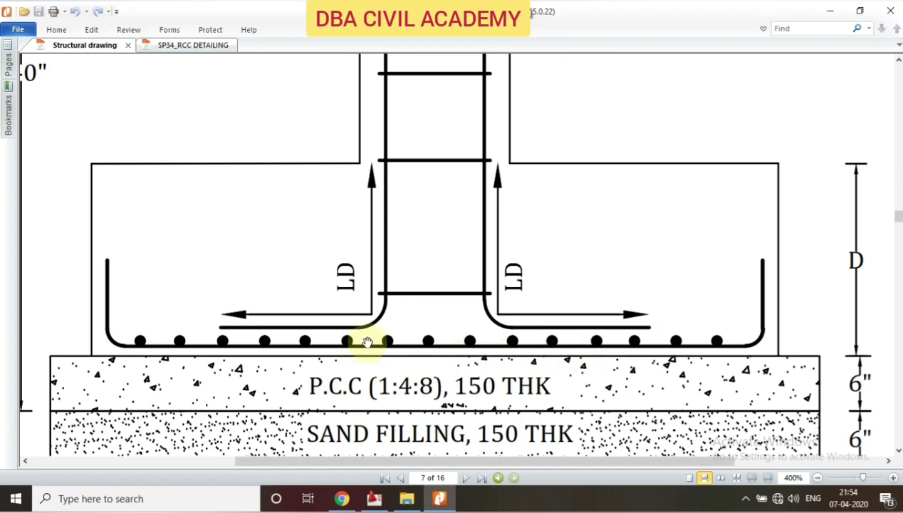
Step: Scroll past the schedule of footings to the page 8 grade beam layout, then return to AutoCAD
ctrl+scroll(363, 347, down, 4)
scroll(448, 337, down, 2)
scroll(459, 348, down, 2)
scroll(466, 348, down, 3)
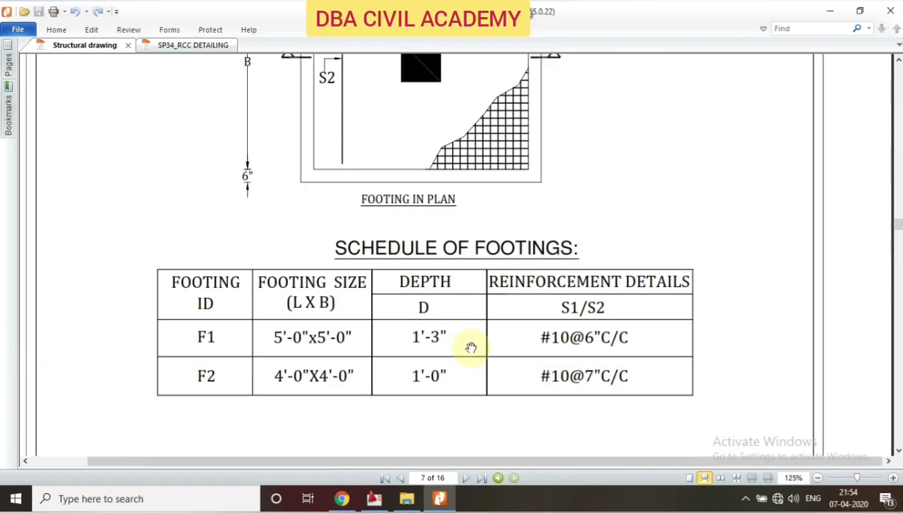
scroll(471, 348, down, 1)
scroll(472, 347, down, 3)
scroll(474, 348, down, 3)
scroll(473, 347, down, 3)
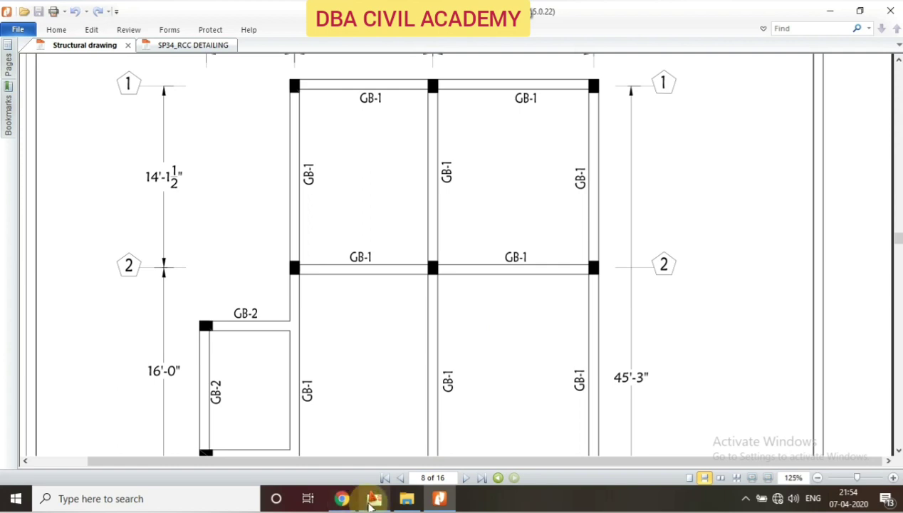
mouse_move(374, 498)
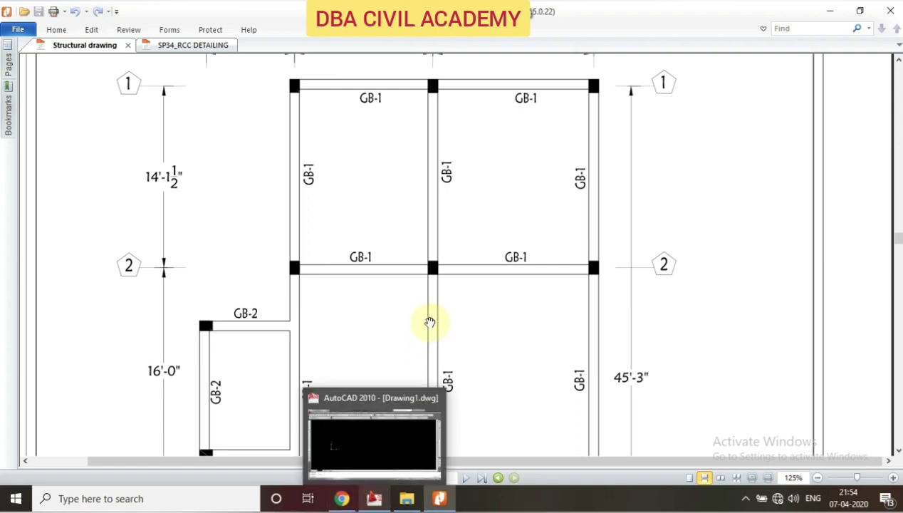
click(374, 499)
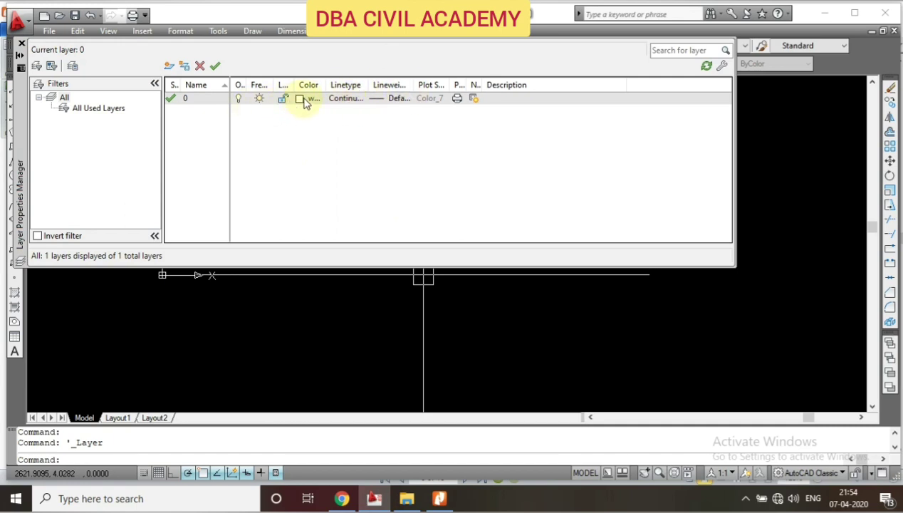
Step: Check layer 0's linetype and lineweight choices, keeping lineweight at Default, then return to the grade beam PDF
click(345, 105)
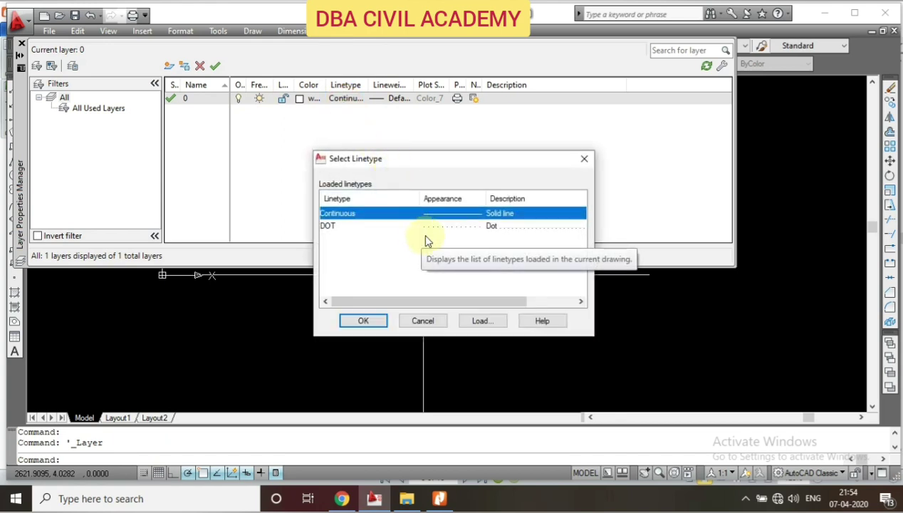
click(584, 159)
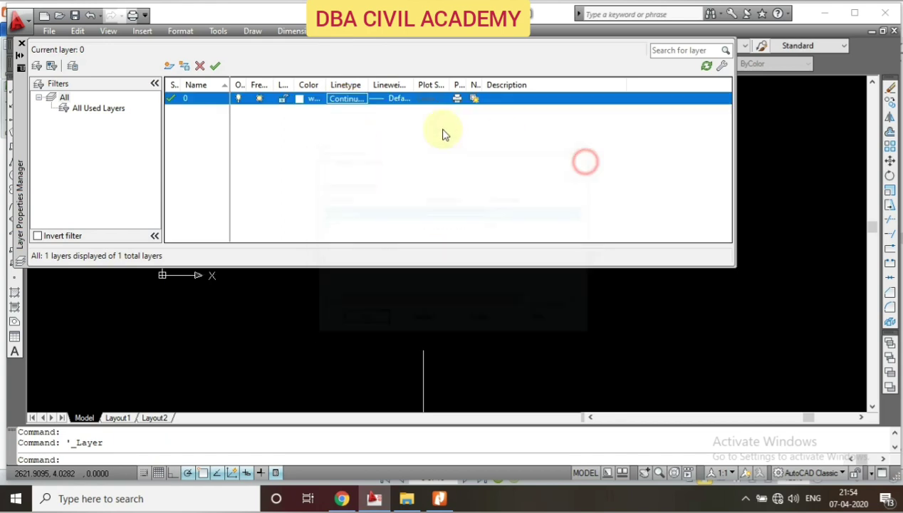
click(390, 100)
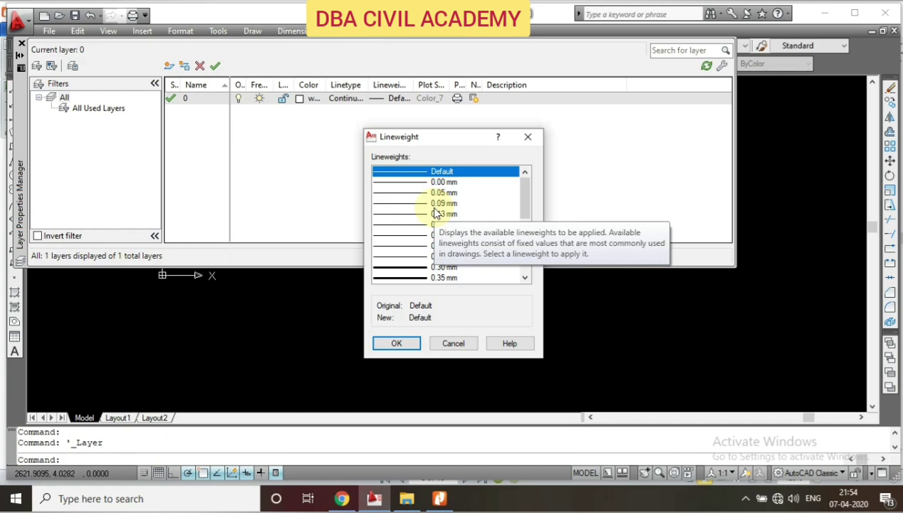
click(436, 214)
scroll(441, 252, down, 1)
scroll(441, 260, down, 1)
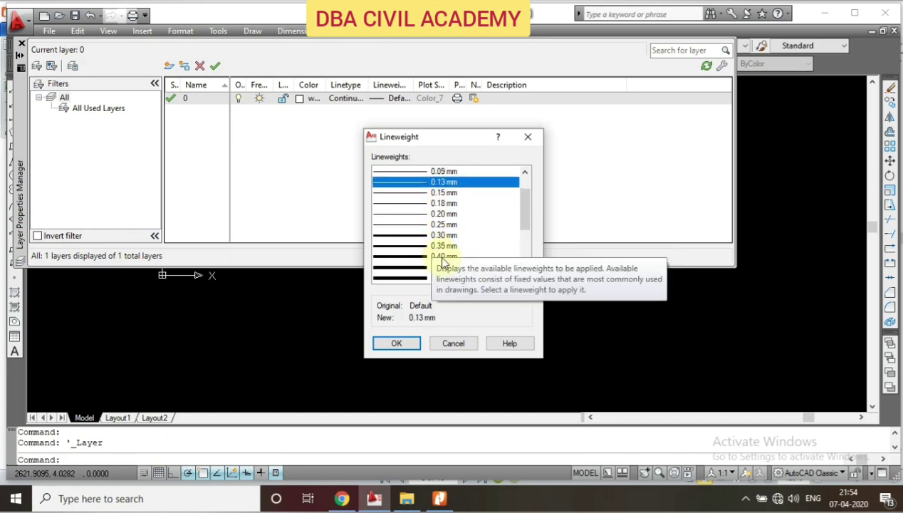
scroll(438, 244, up, 1)
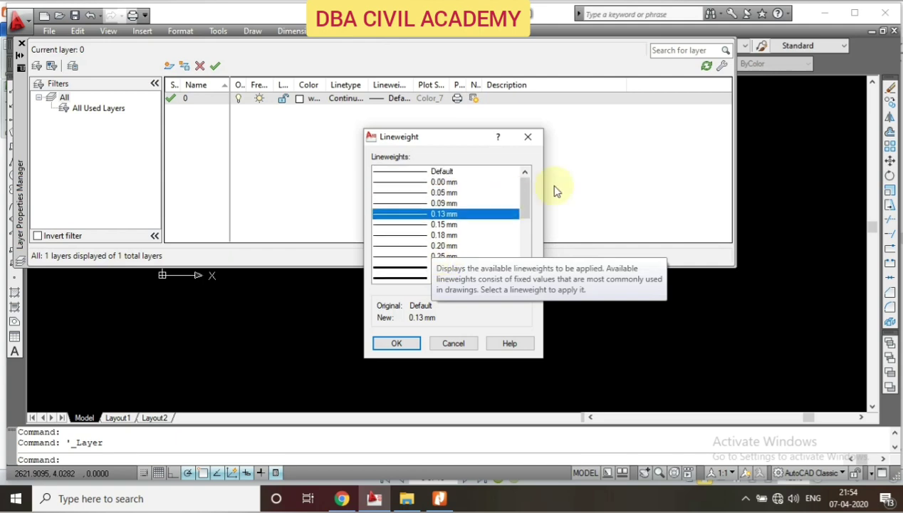
click(531, 140)
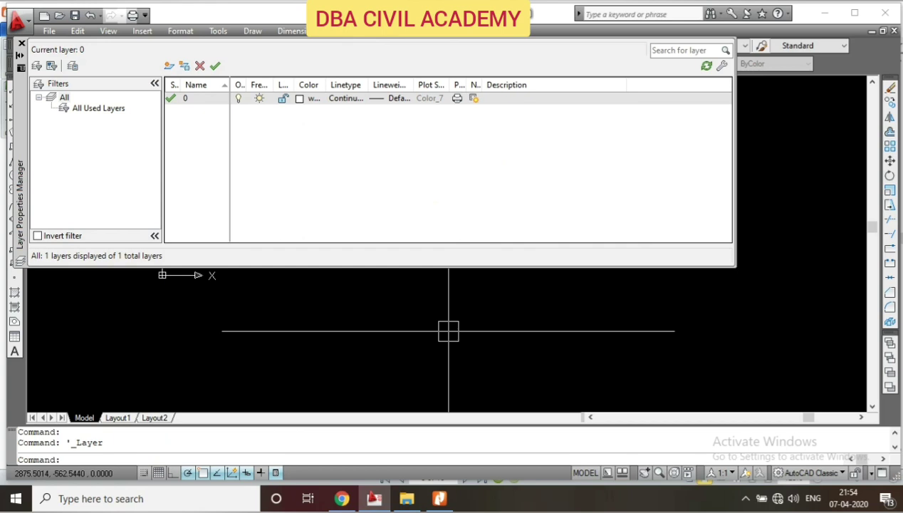
click(440, 499)
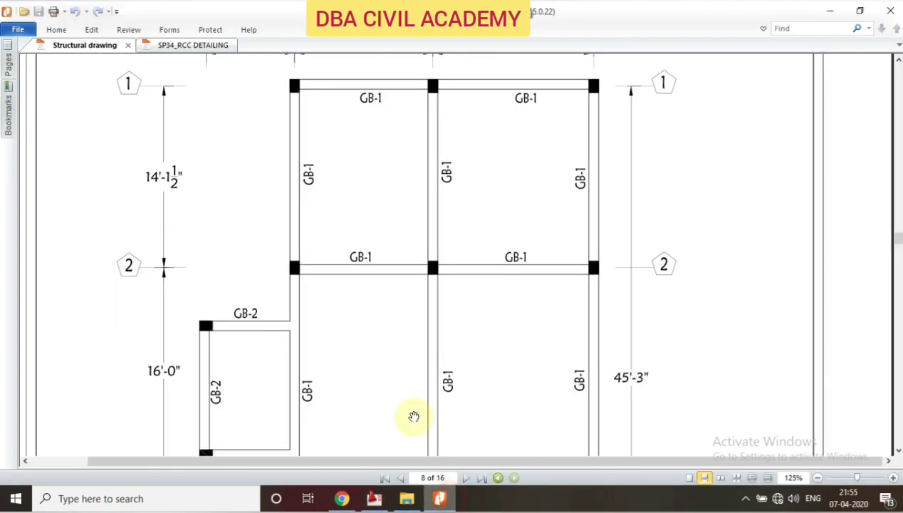
Step: Show the SP34_RCC DETAILING handbook's cover page, page 1 of 286, with its bookmarks
click(180, 45)
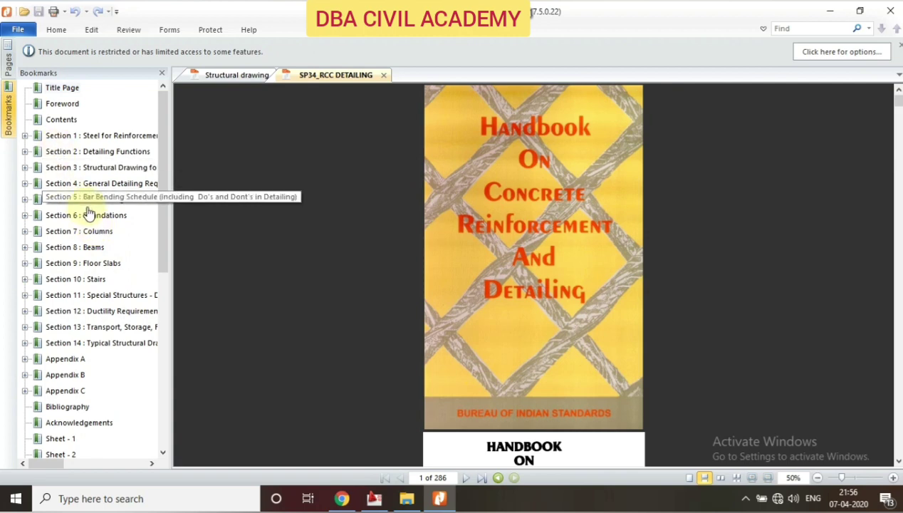
Step: Jump to bookmark 3.4 Symbols and Abbreviations and scroll to the graphical line symbols table on page 26
click(25, 168)
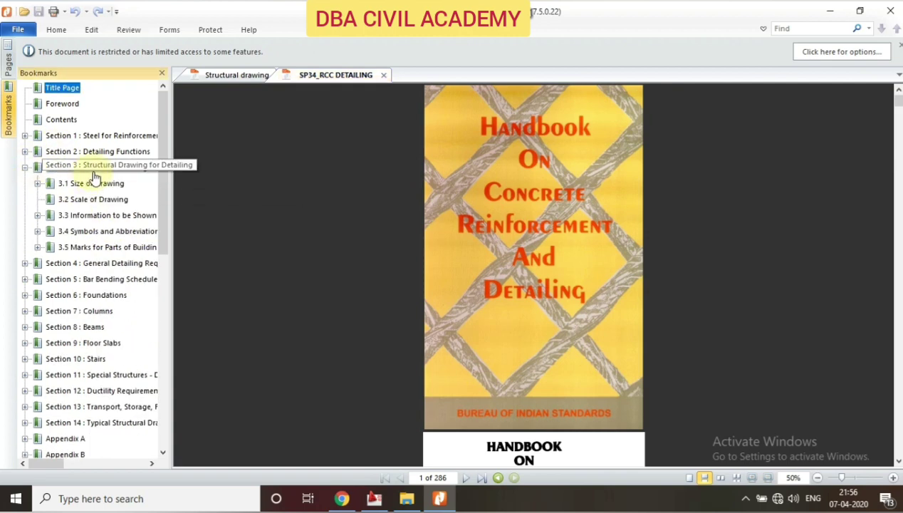
click(100, 234)
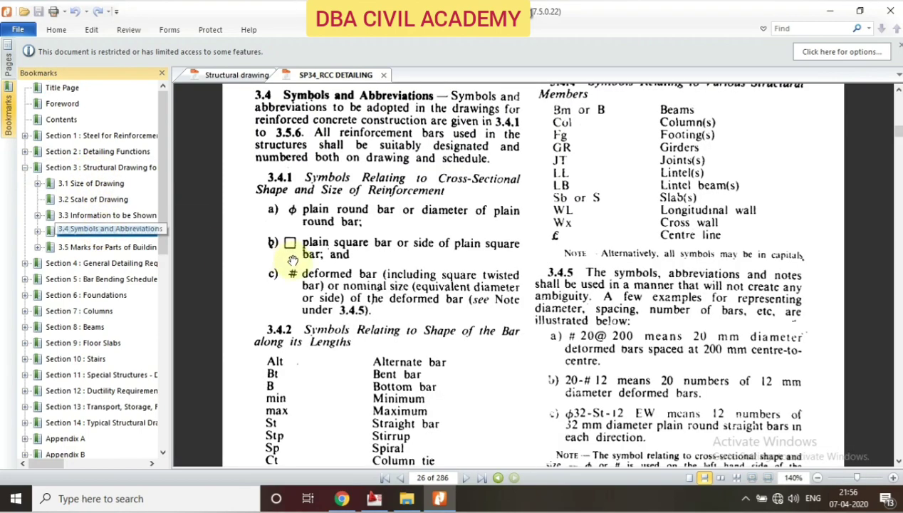
scroll(482, 327, down, 1)
scroll(482, 327, down, 3)
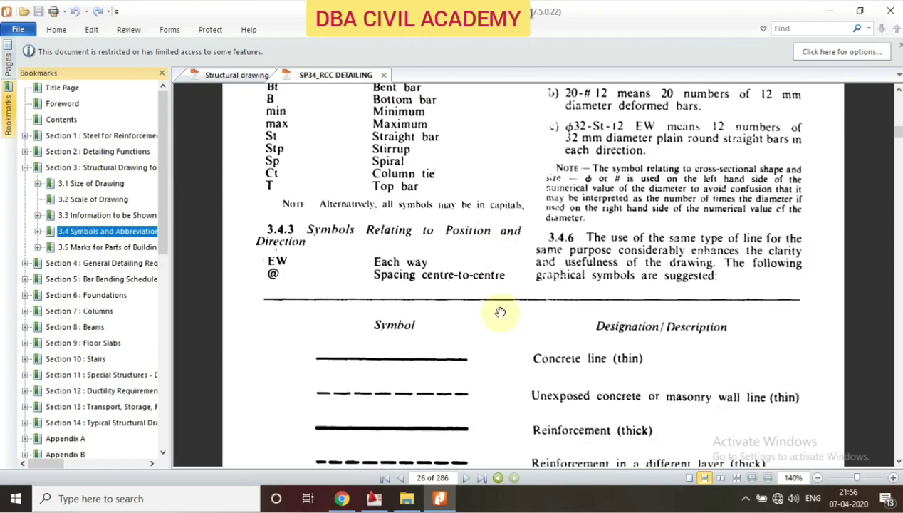
scroll(470, 320, down, 1)
scroll(619, 287, down, 1)
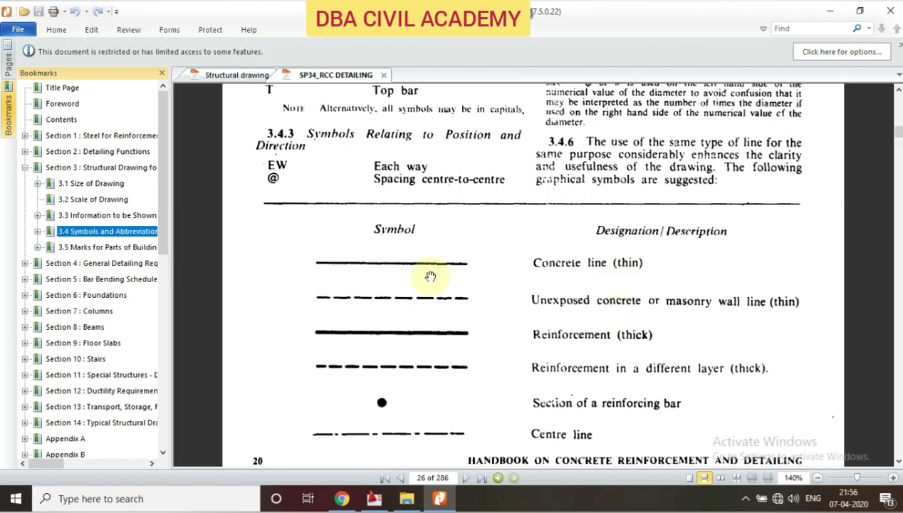
scroll(592, 275, down, 1)
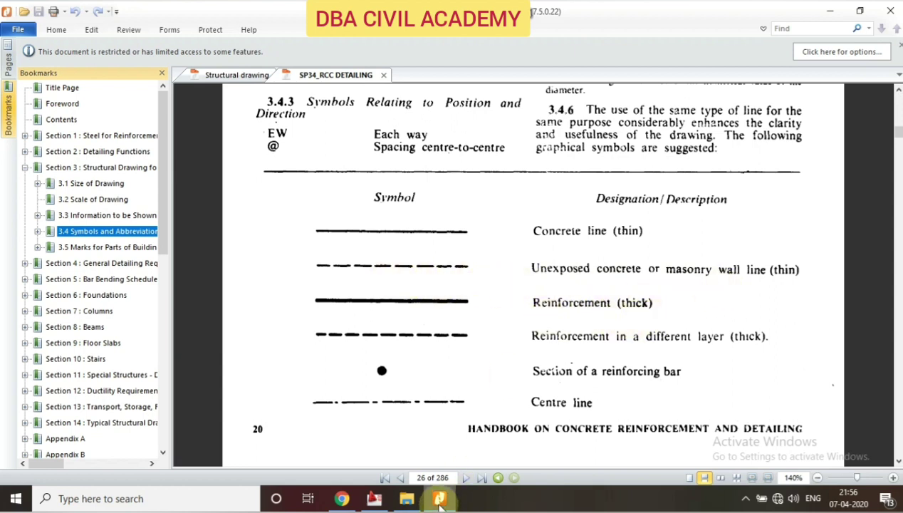
click(234, 84)
Step: Go back to page 5 of the structural drawing and enlarge the Column C1 reinforcement detail to 400%
click(234, 84)
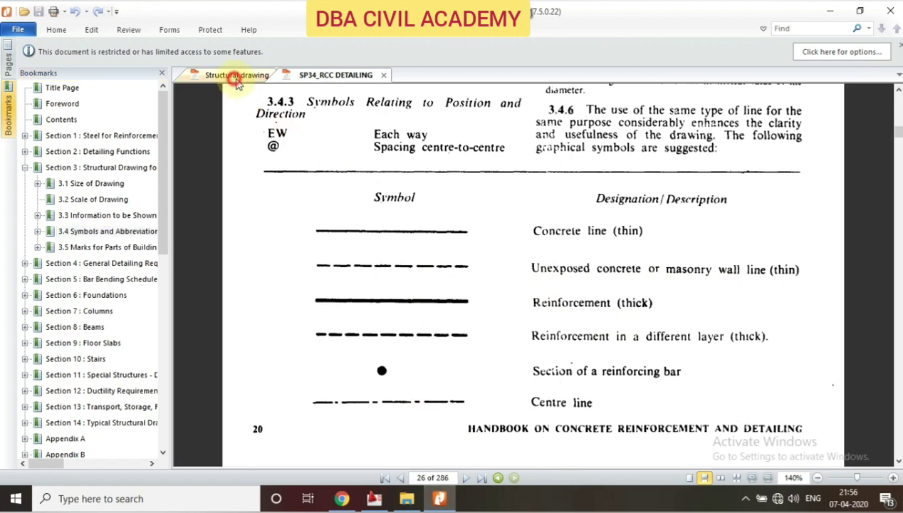
scroll(399, 288, up, 5)
scroll(403, 278, up, 5)
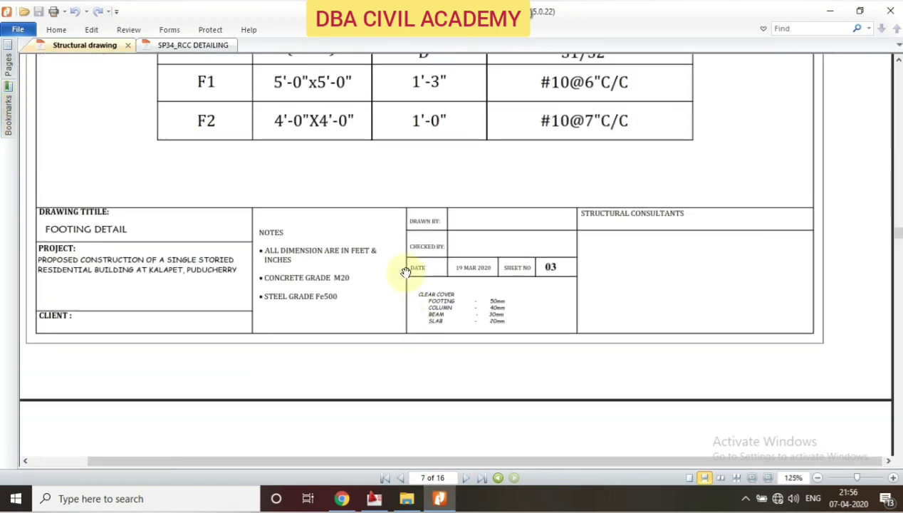
scroll(406, 278, up, 5)
scroll(410, 278, up, 5)
scroll(412, 276, up, 5)
scroll(409, 272, up, 5)
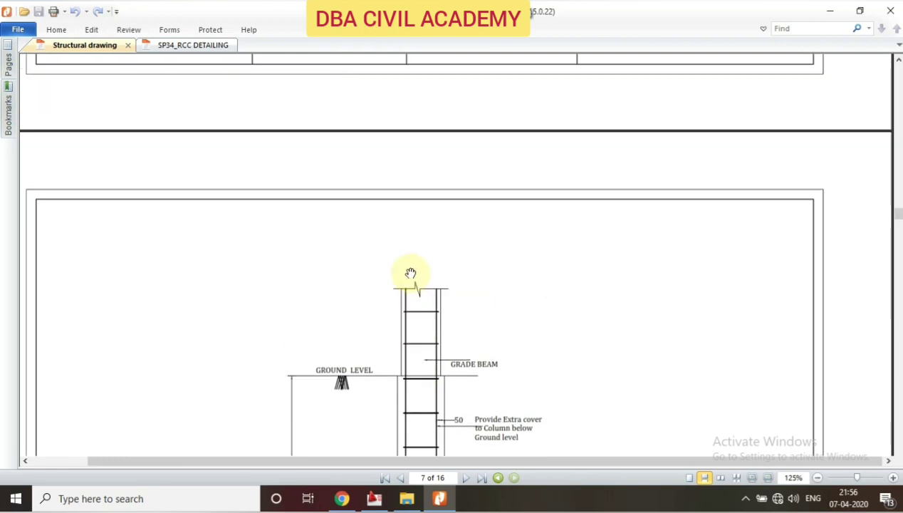
scroll(403, 250, up, 5)
scroll(399, 228, up, 5)
scroll(403, 235, up, 5)
scroll(414, 253, up, 5)
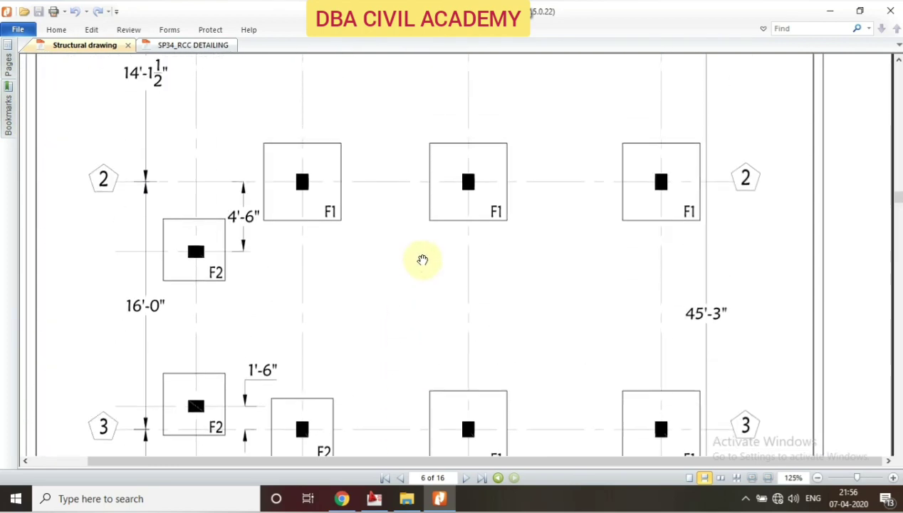
scroll(426, 260, up, 5)
scroll(428, 264, up, 5)
scroll(428, 264, up, 5)
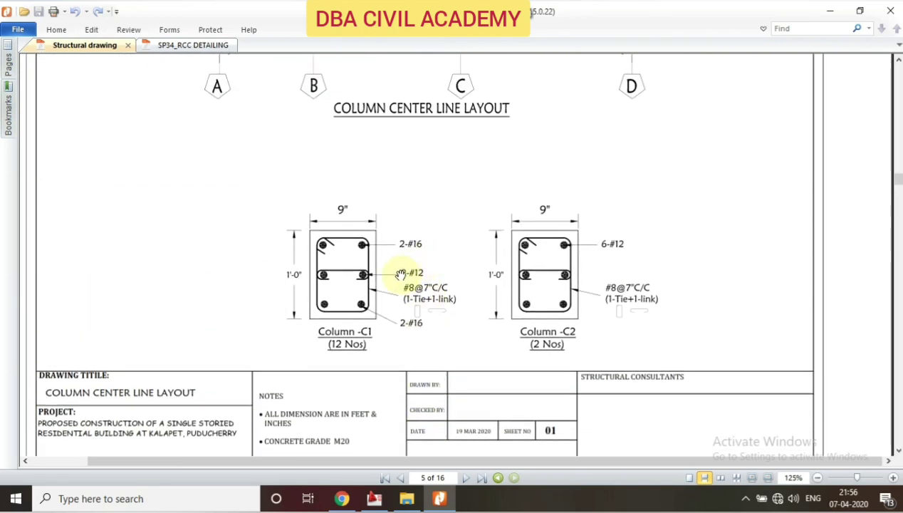
ctrl+scroll(388, 285, up, 10)
ctrl+scroll(399, 288, down, 4)
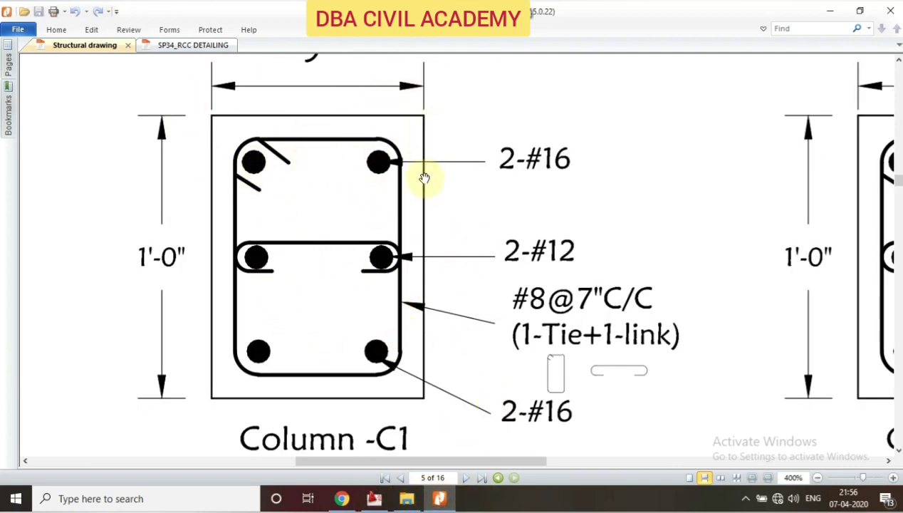
click(189, 46)
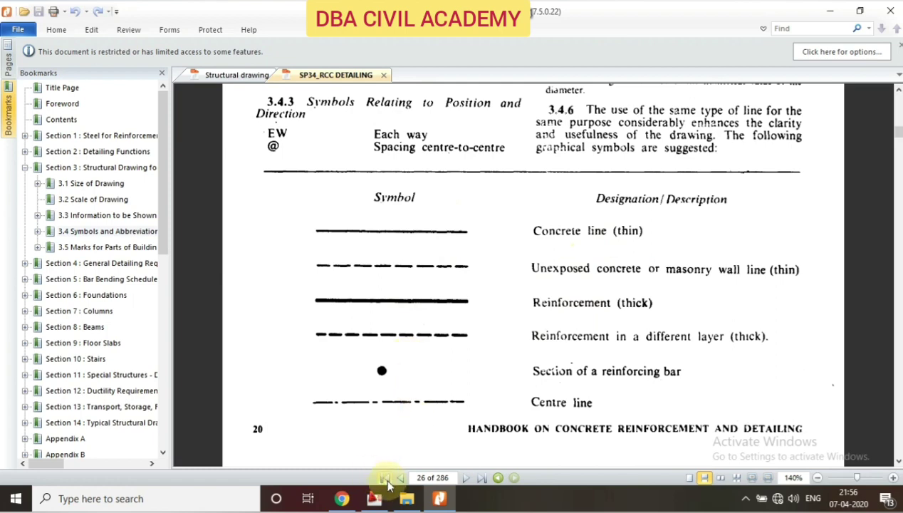
Step: Compare the Column C1 detail with the handbook's symbol tables, scrolling through pages 26–28
click(221, 74)
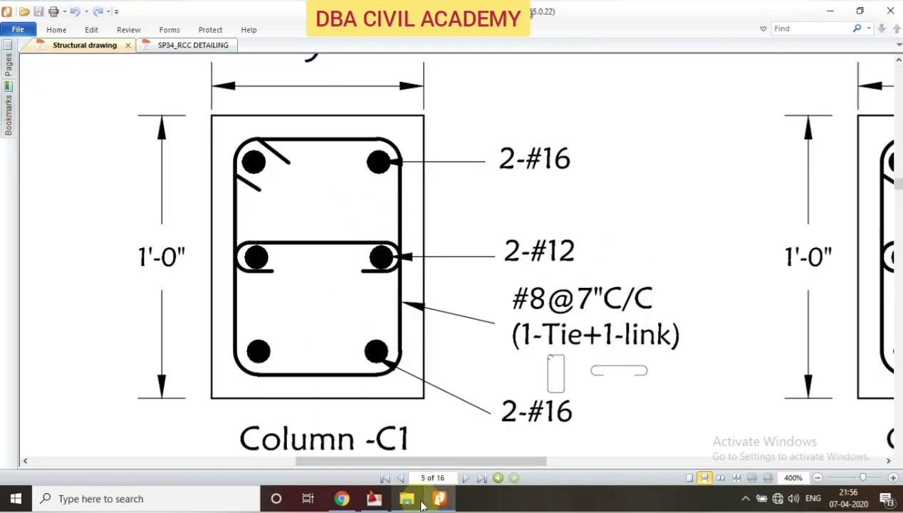
click(168, 50)
scroll(470, 260, down, 2)
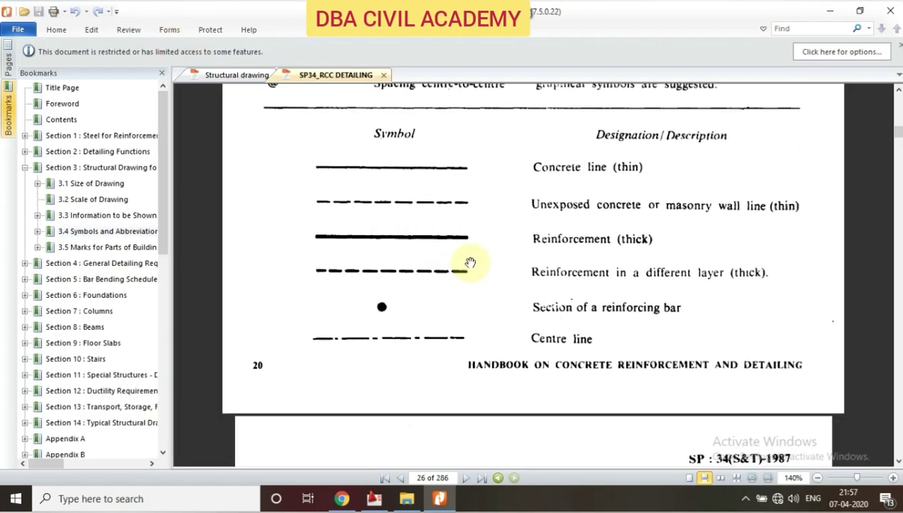
scroll(484, 257, down, 3)
scroll(497, 251, down, 3)
scroll(520, 285, down, 4)
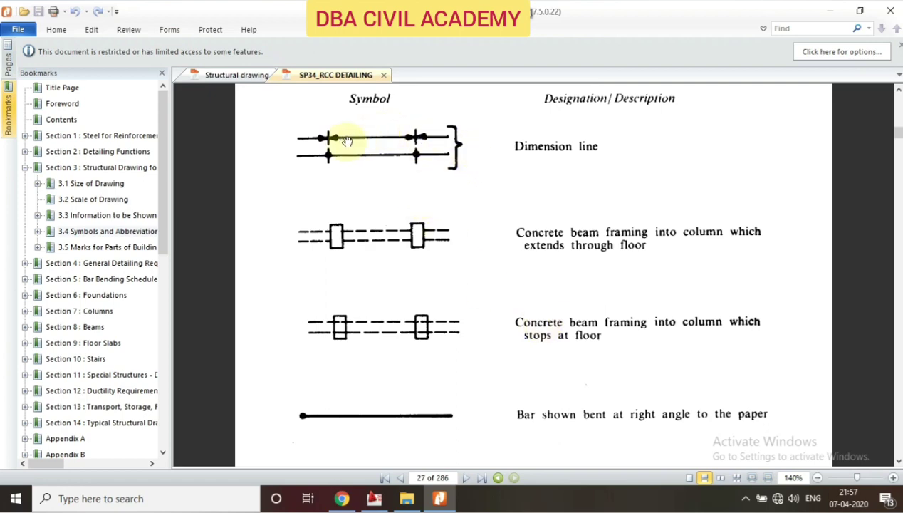
scroll(399, 178, down, 3)
scroll(442, 249, down, 7)
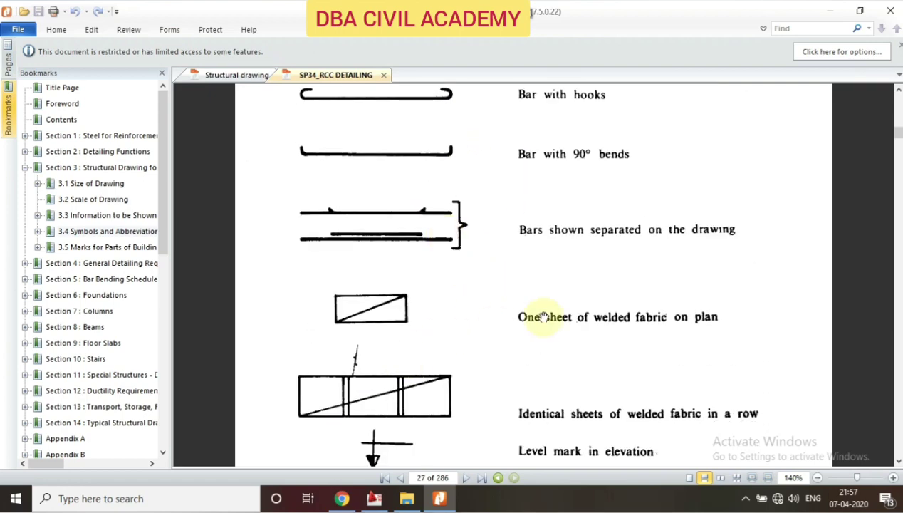
scroll(499, 306, down, 5)
scroll(477, 292, down, 3)
scroll(488, 288, down, 5)
scroll(498, 299, down, 1)
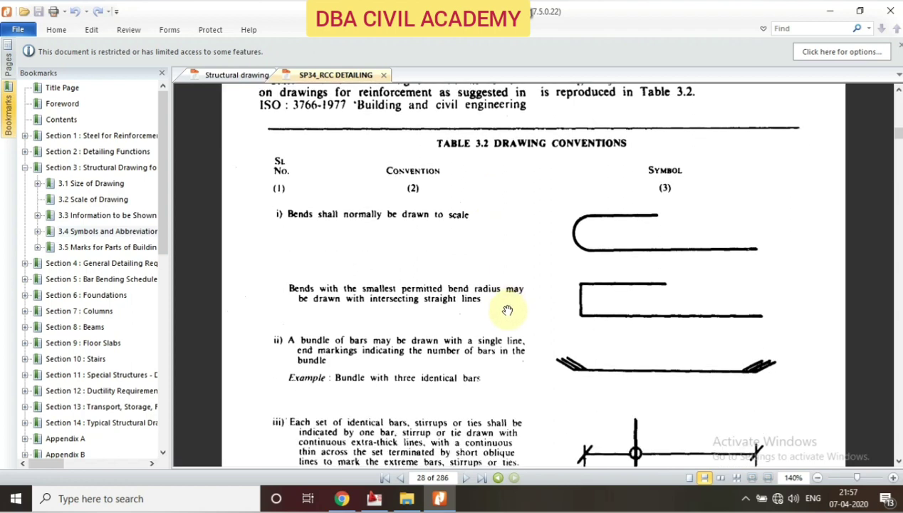
Step: Scroll back to the line symbols table on page 26, then return to AutoCAD
scroll(507, 311, up, 5)
scroll(504, 308, up, 5)
scroll(504, 310, up, 3)
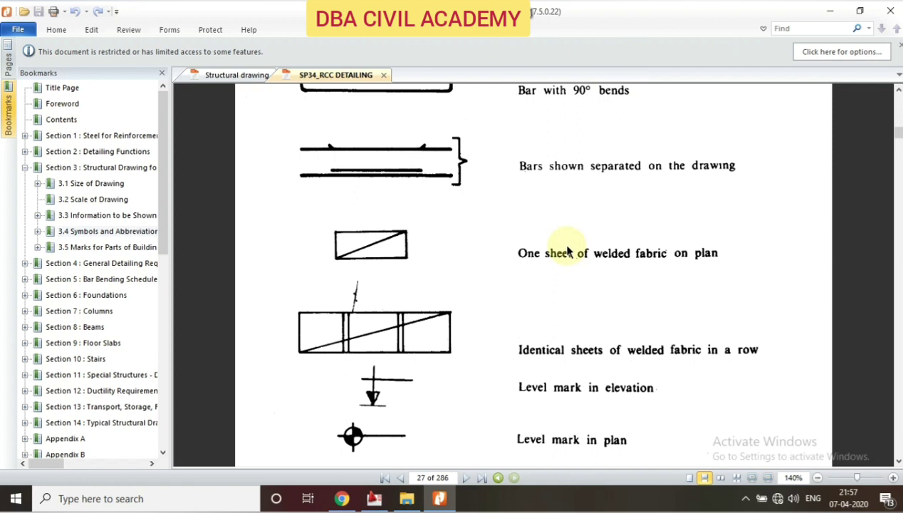
scroll(568, 251, up, 3)
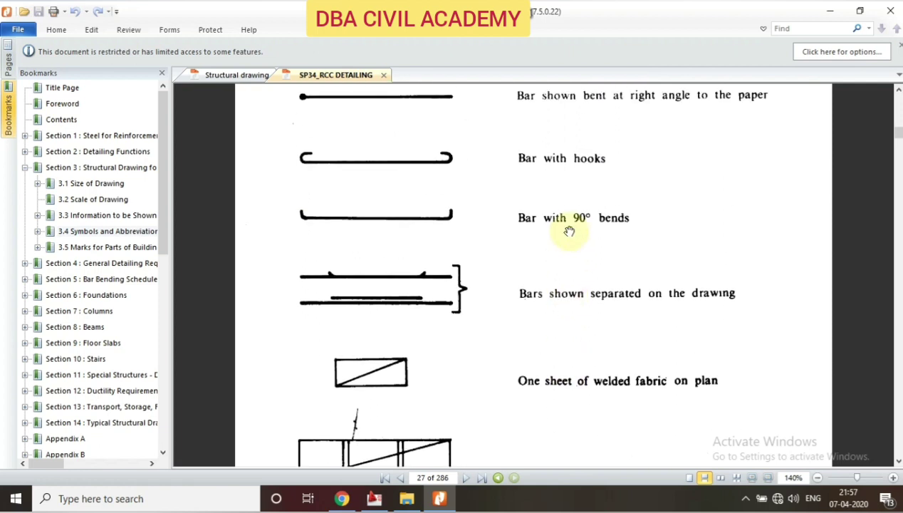
scroll(570, 228, up, 5)
scroll(522, 255, up, 4)
scroll(522, 256, up, 3)
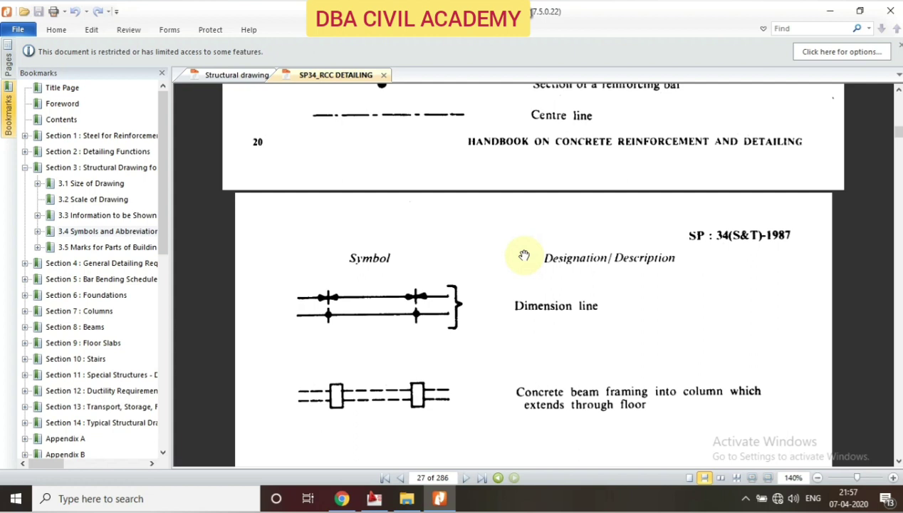
scroll(524, 255, up, 3)
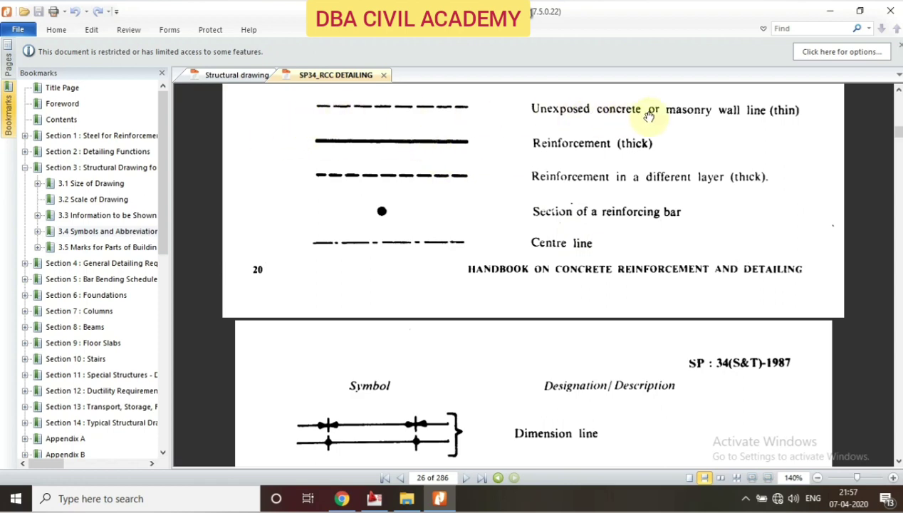
scroll(556, 254, up, 2)
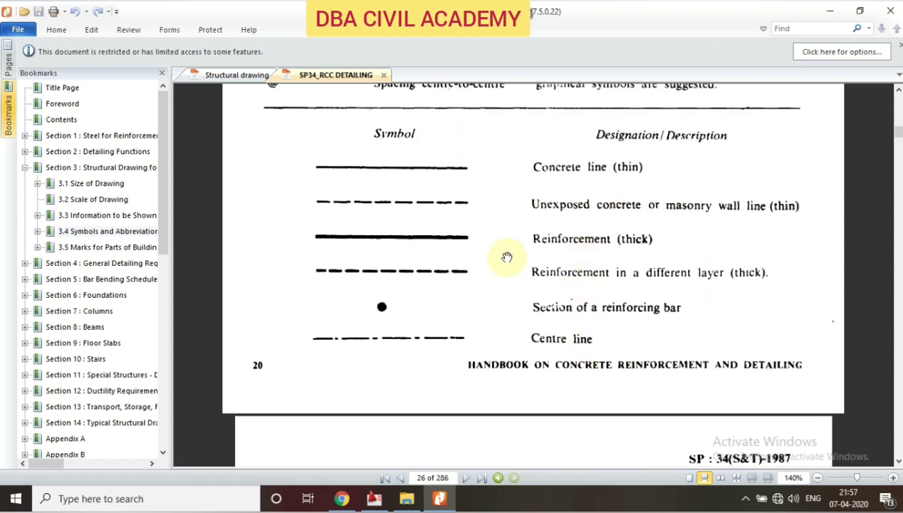
click(376, 501)
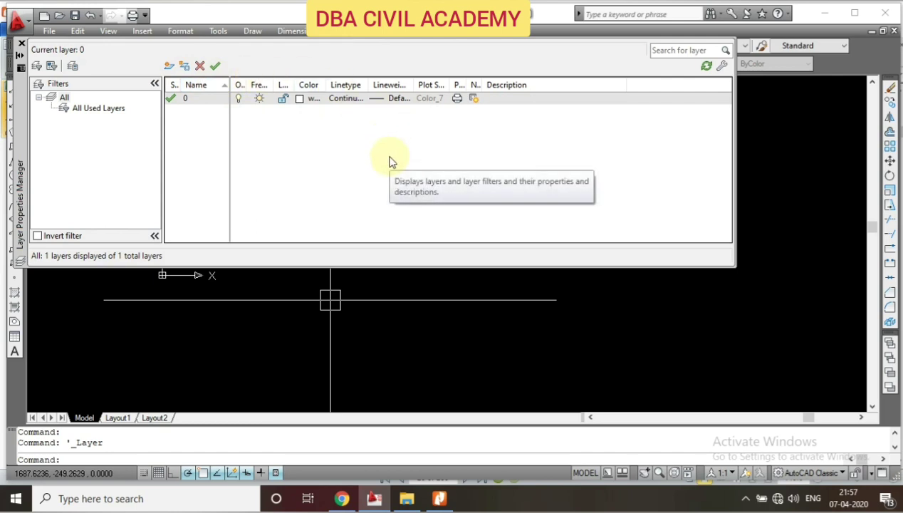
Step: Create Layer1 beside layer 0, then bring the handbook's line-symbols table back up
click(168, 68)
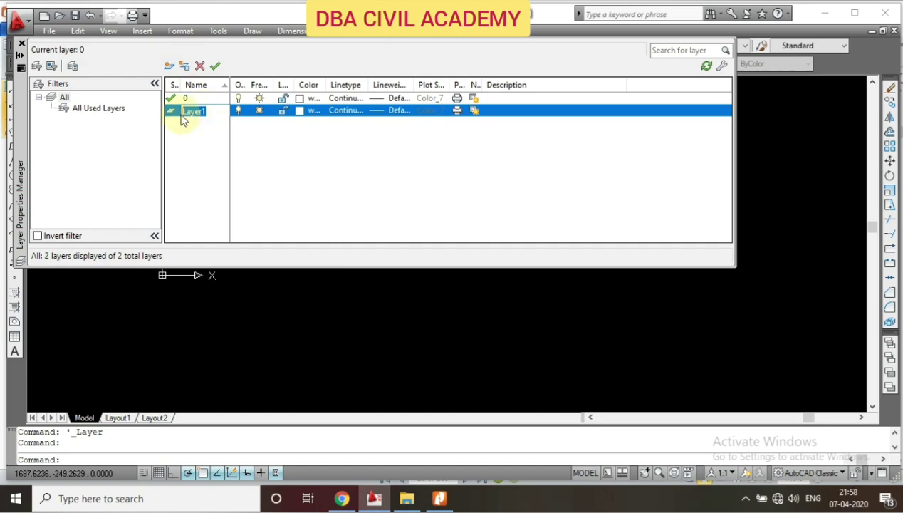
click(439, 499)
Step: Look over the floor plan on page 4 of the Structural drawing, then return to AutoCAD's layer manager
scroll(439, 289, up, 1)
click(232, 76)
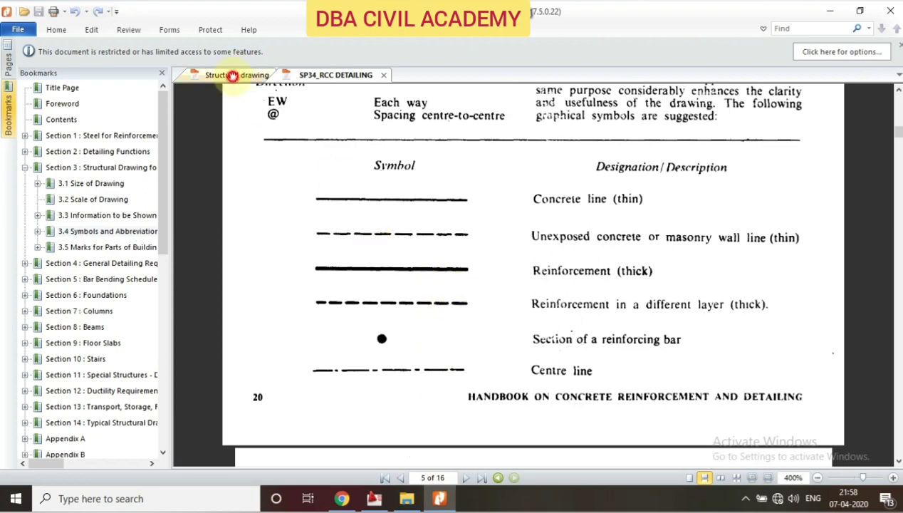
scroll(453, 266, up, 3)
drag(897, 187, 899, 157)
ctrl+scroll(601, 255, down, 2)
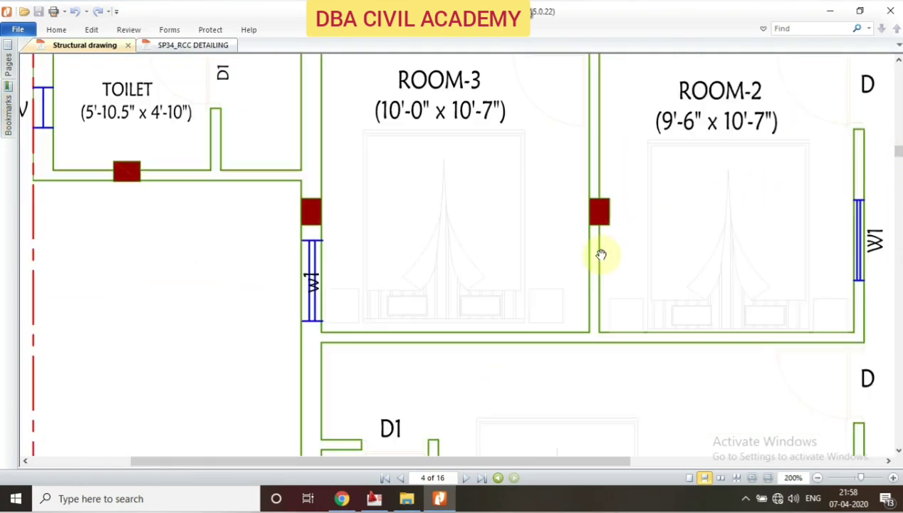
ctrl+scroll(600, 255, down, 1)
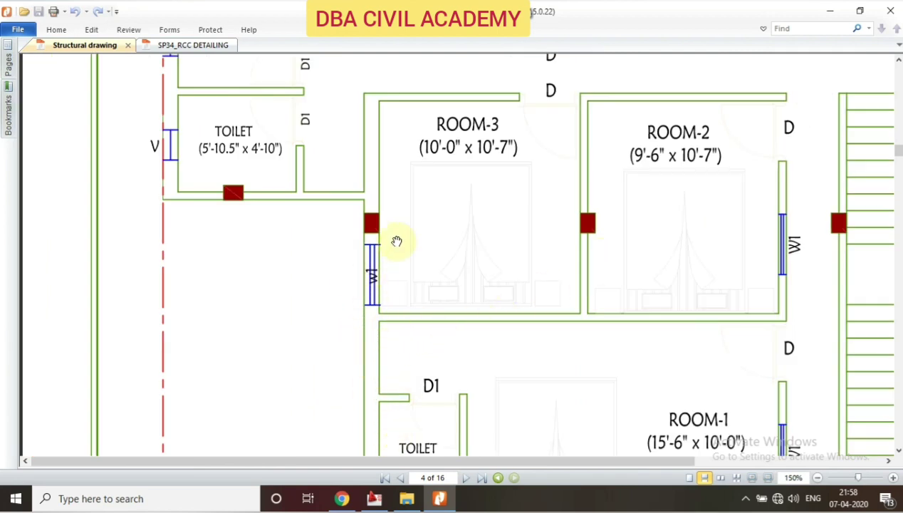
click(374, 499)
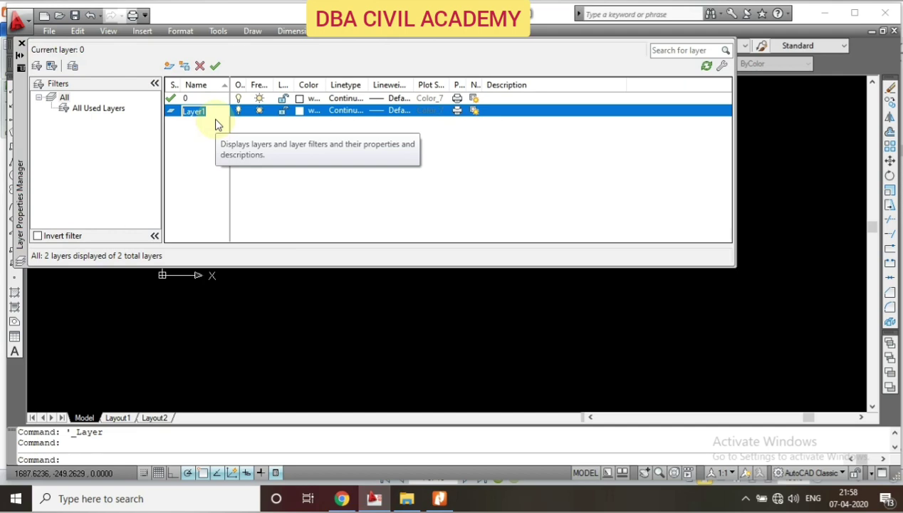
Step: Name the new layer brick and give it green colour 84
text(brick)
click(301, 111)
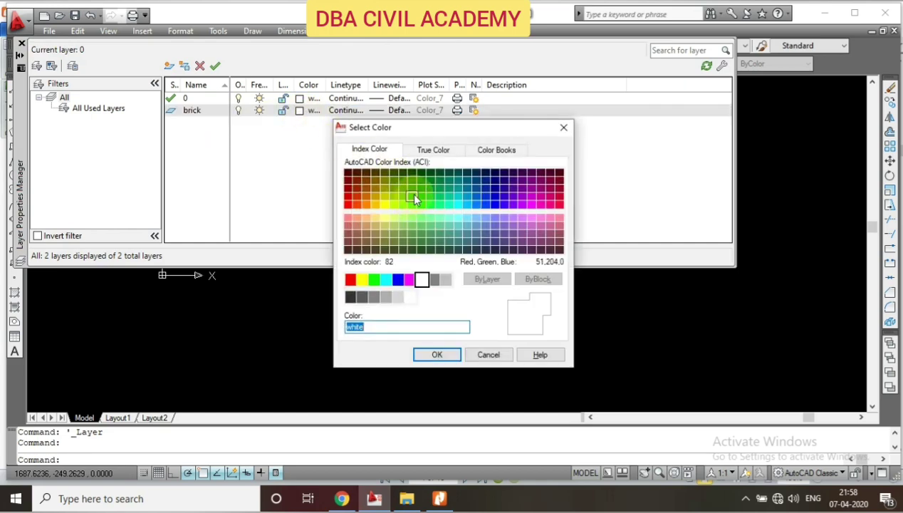
click(411, 190)
click(440, 352)
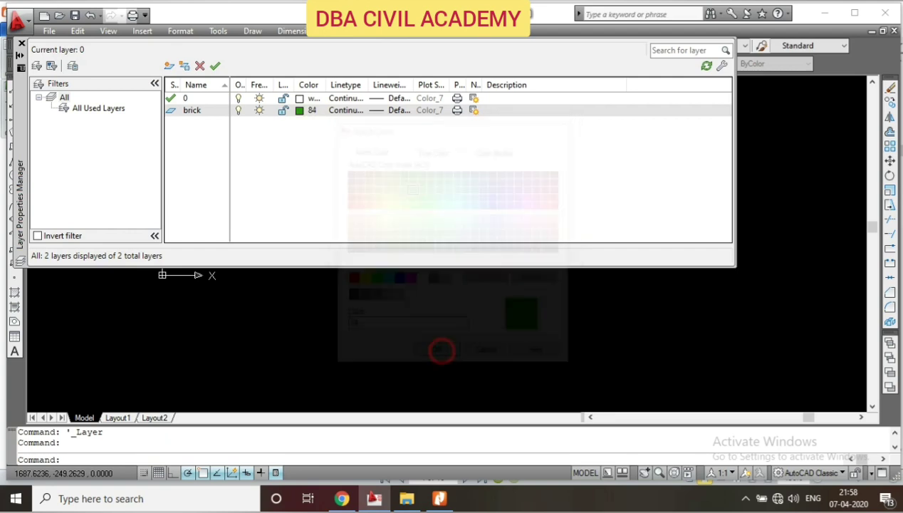
Step: Browse the loadable linetypes without loading any, and keep Continuous as brick's linetype
click(343, 113)
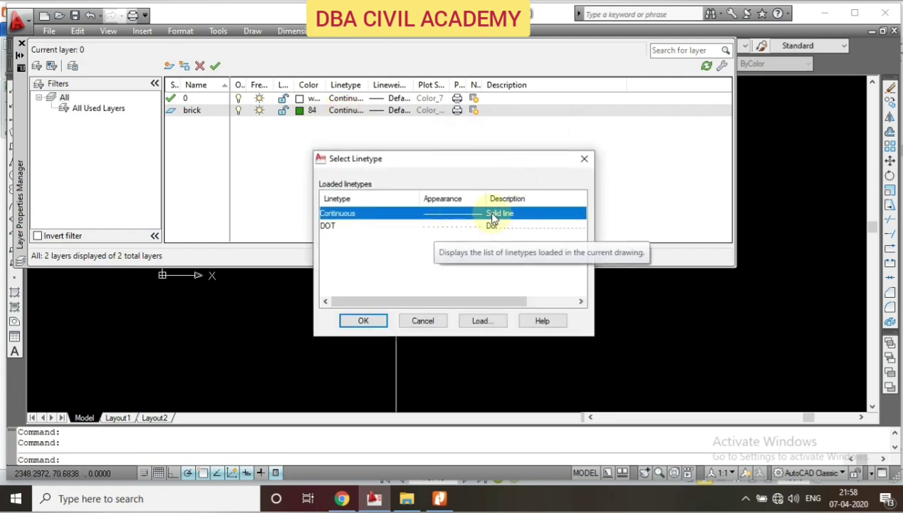
click(480, 321)
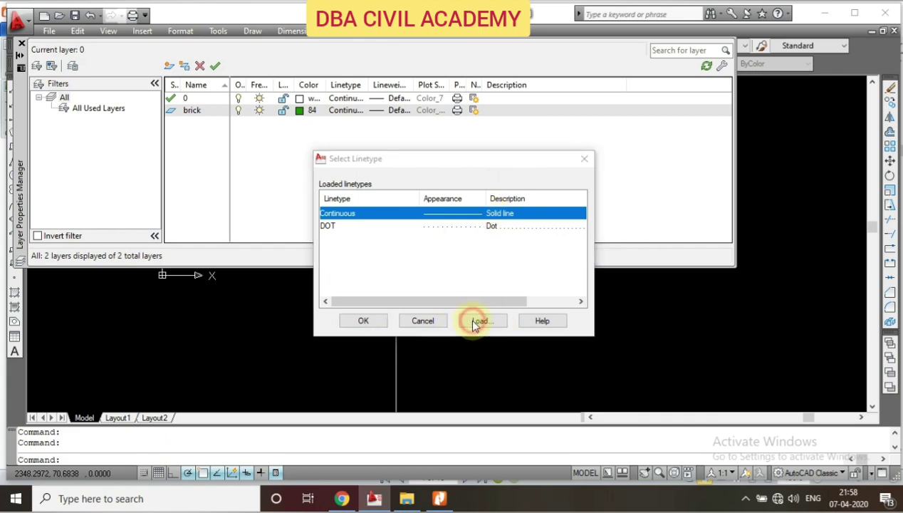
scroll(454, 292, down, 1)
scroll(461, 285, down, 1)
scroll(463, 285, down, 4)
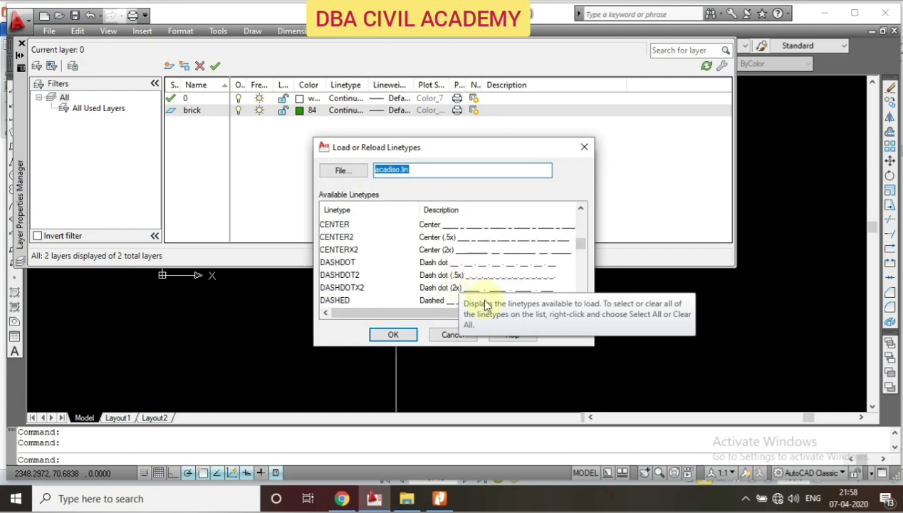
scroll(476, 281, down, 2)
scroll(476, 281, down, 3)
scroll(479, 281, down, 3)
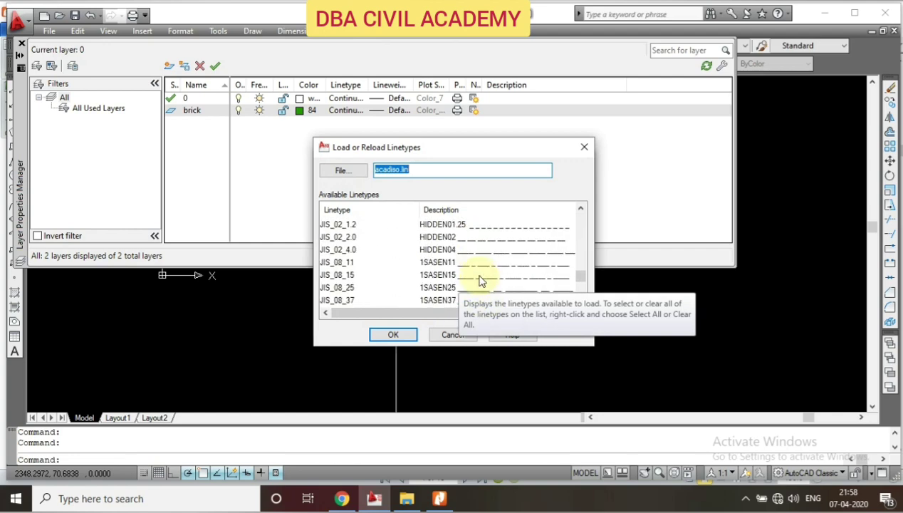
scroll(479, 278, up, 5)
scroll(459, 278, up, 6)
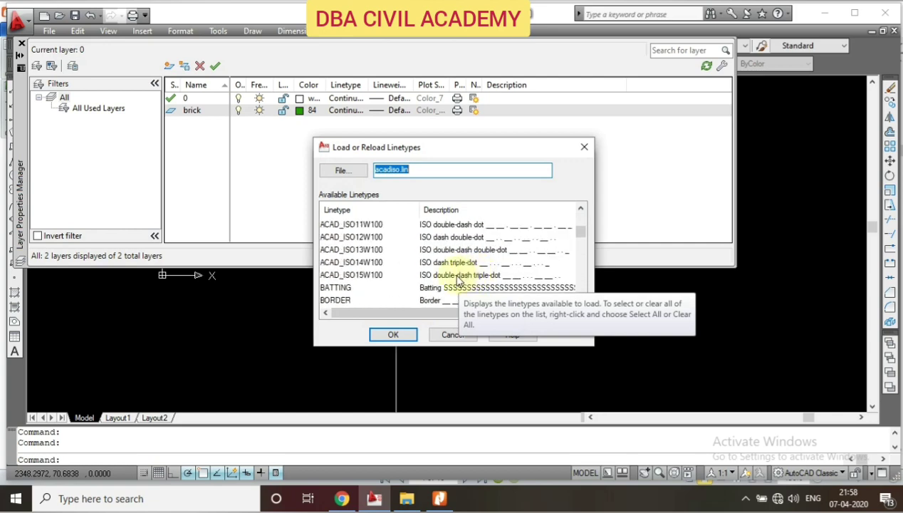
scroll(456, 282, up, 3)
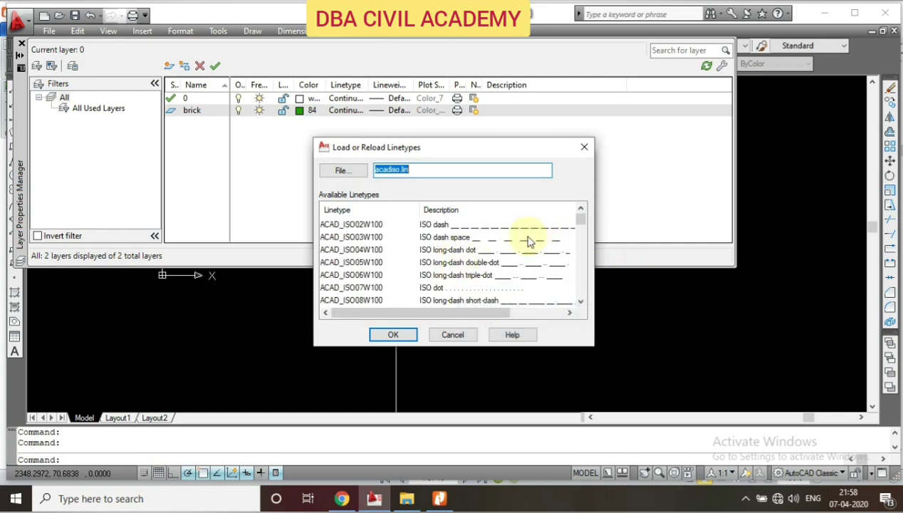
click(394, 334)
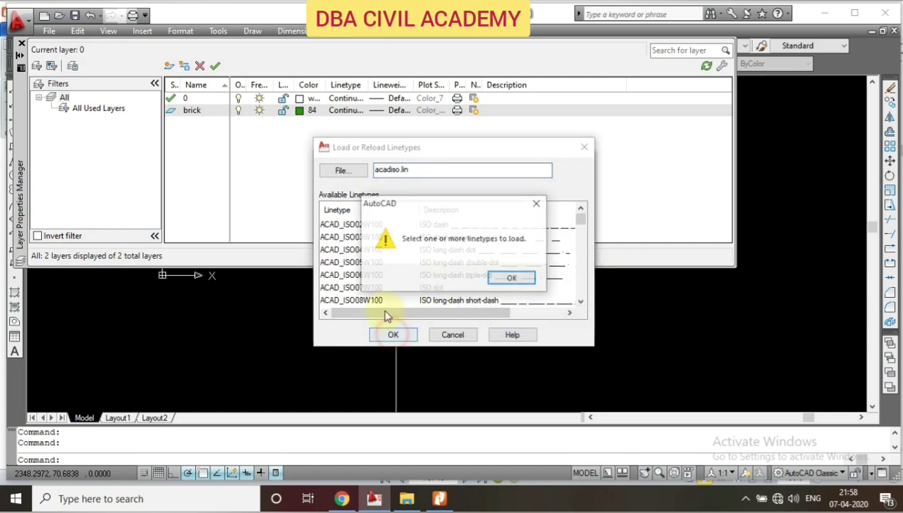
click(510, 278)
click(468, 340)
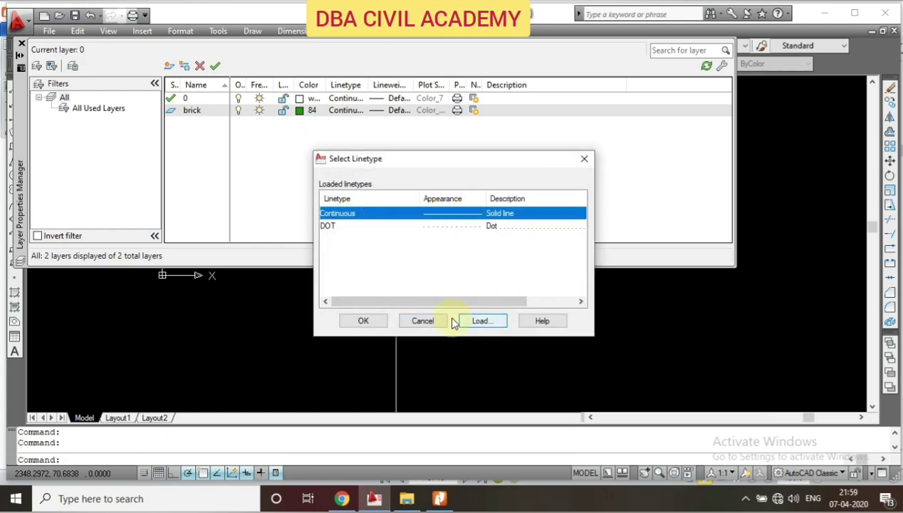
click(365, 322)
Step: Set the brick layer's lineweight to 0.18 mm
click(399, 112)
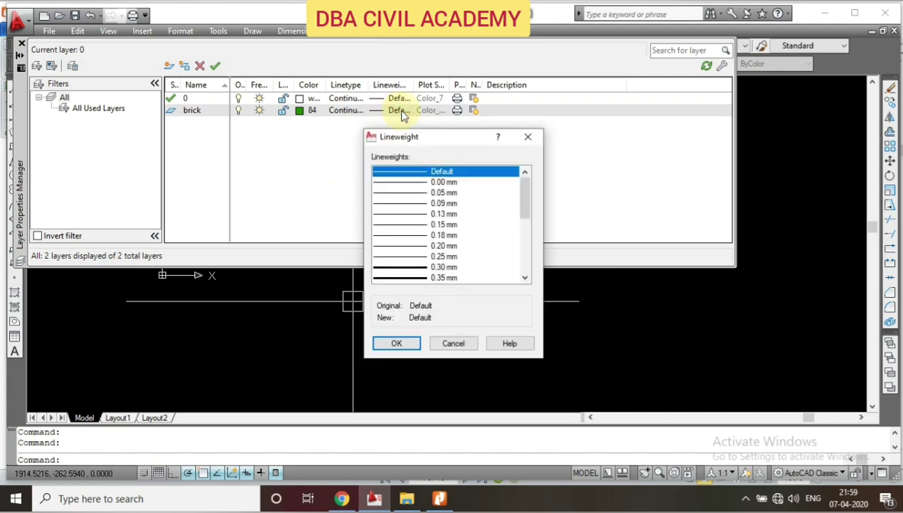
click(438, 236)
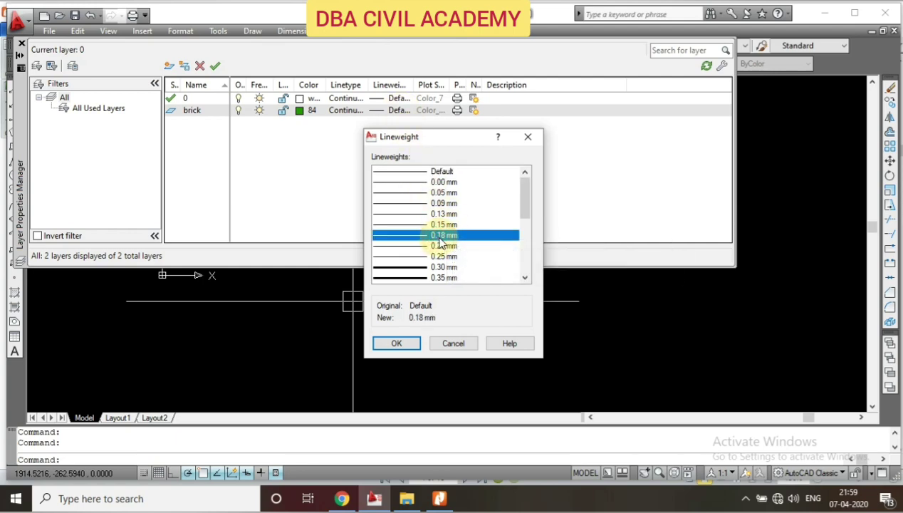
click(403, 349)
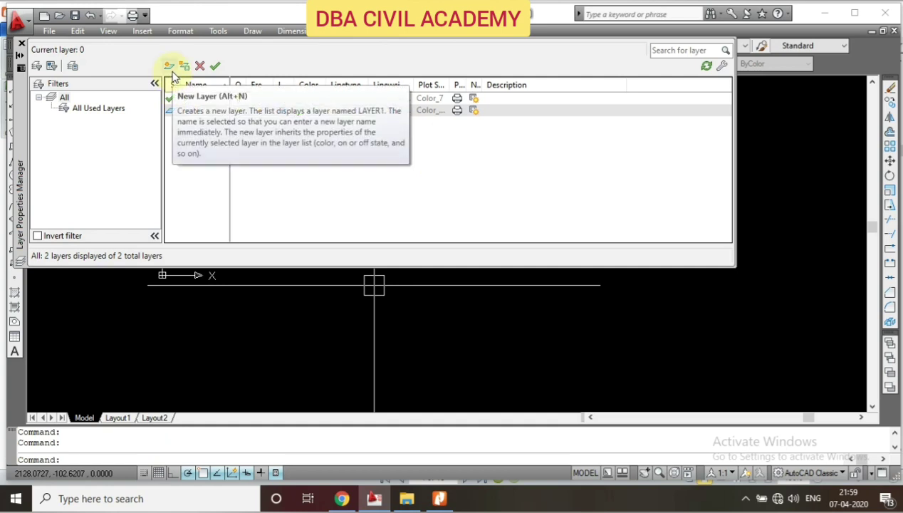
Step: Add a new layer named window
click(172, 74)
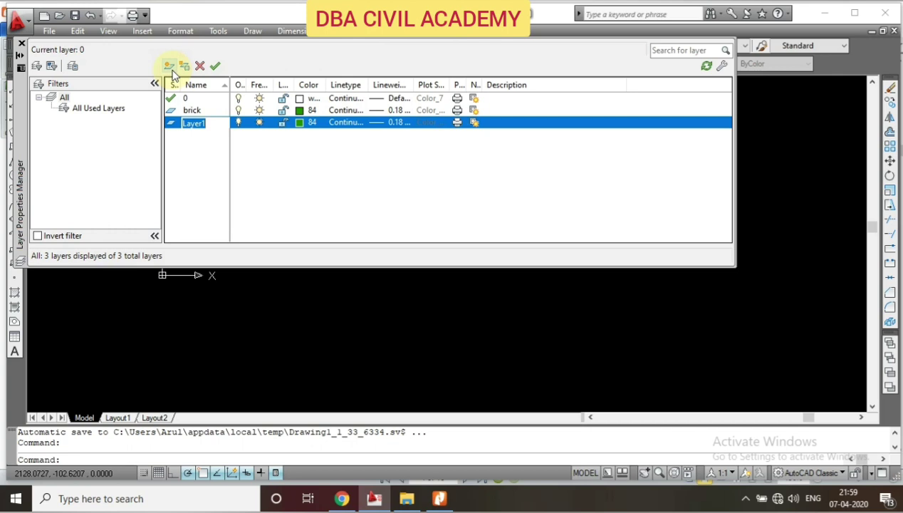
text(win)
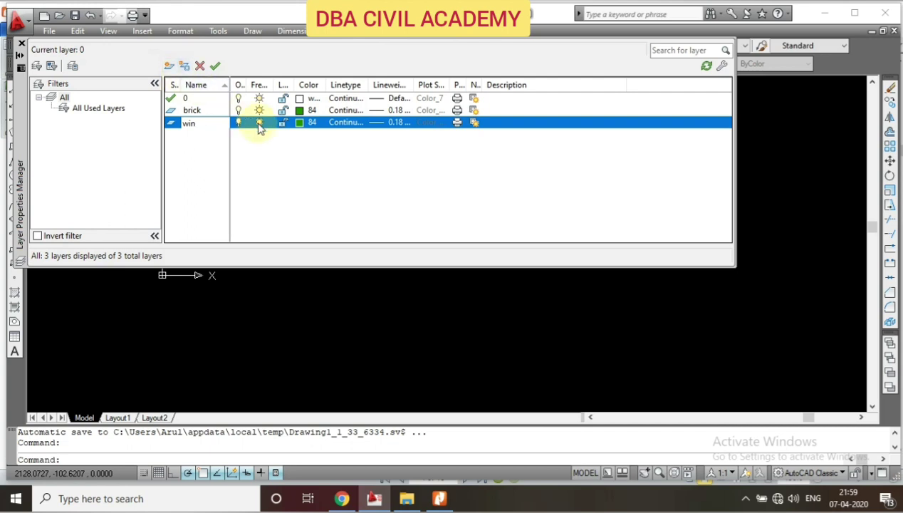
text(dow)
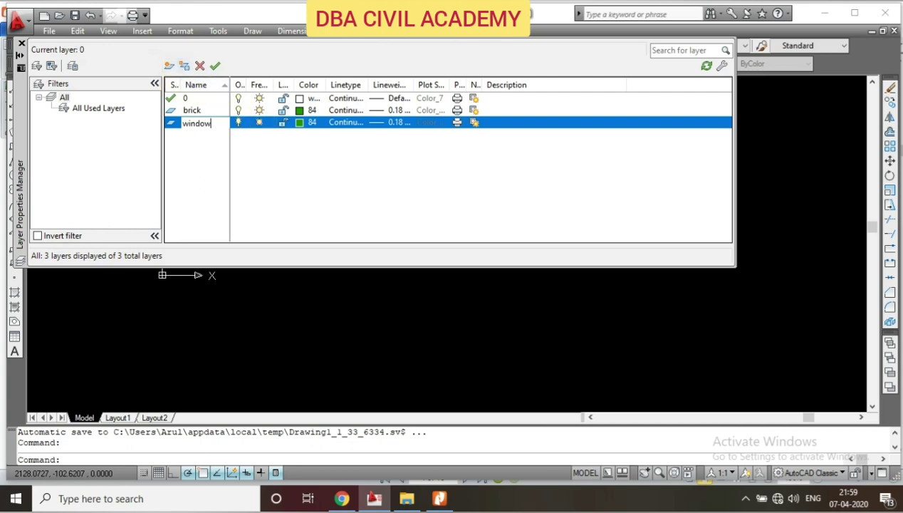
Step: Give the window layer blue colour 160 and a 0.13 mm lineweight
click(302, 122)
click(485, 205)
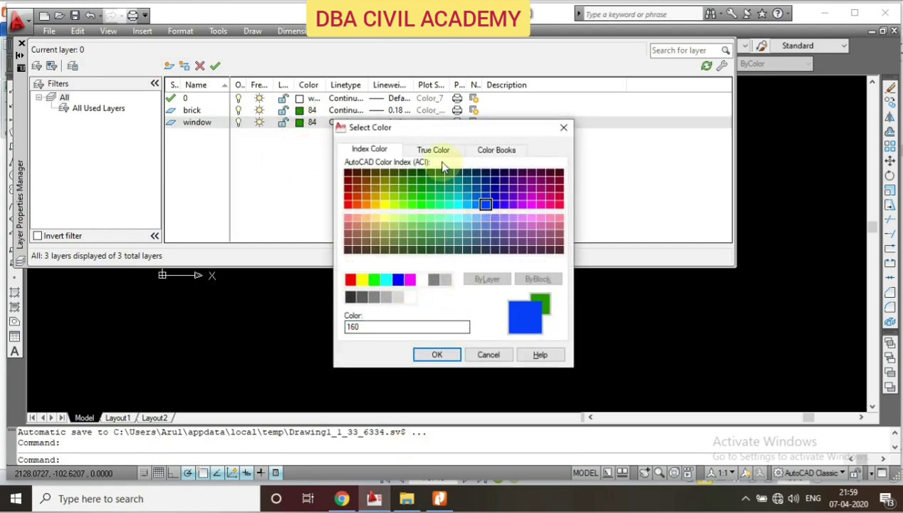
click(437, 355)
click(384, 122)
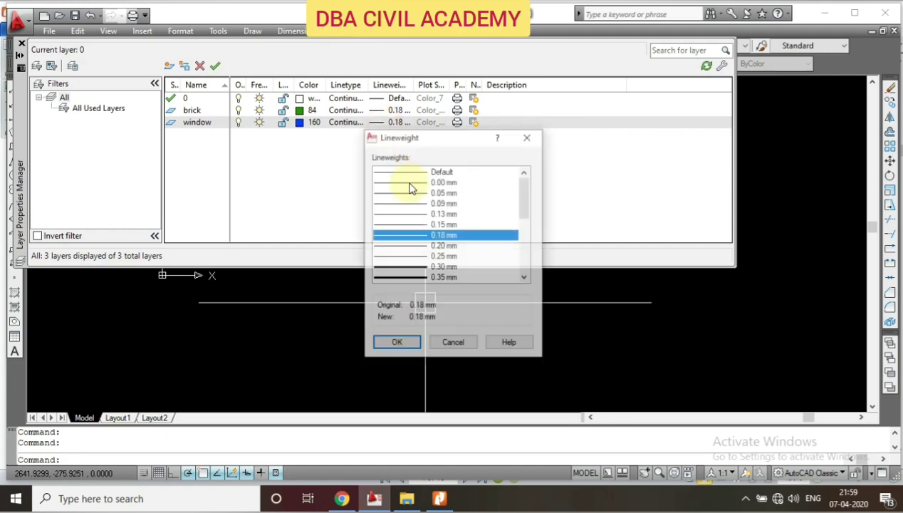
click(415, 213)
click(406, 342)
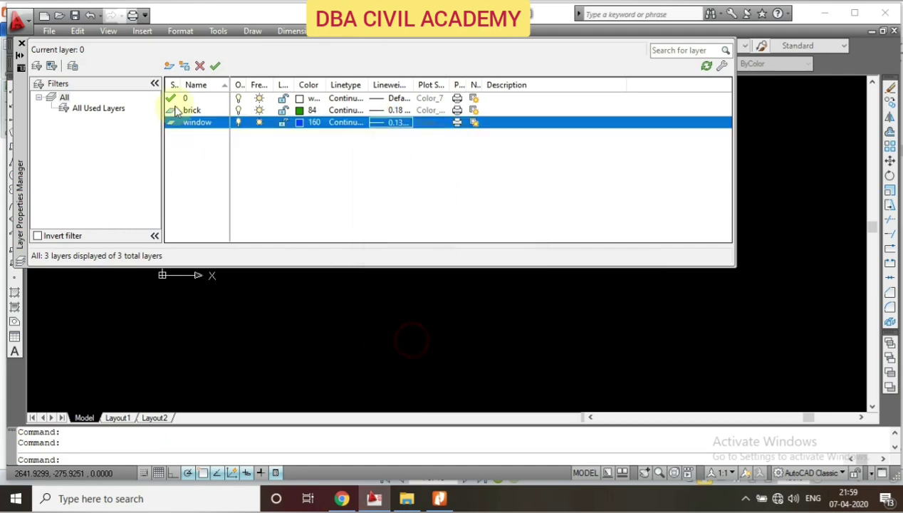
click(176, 71)
text(rein)
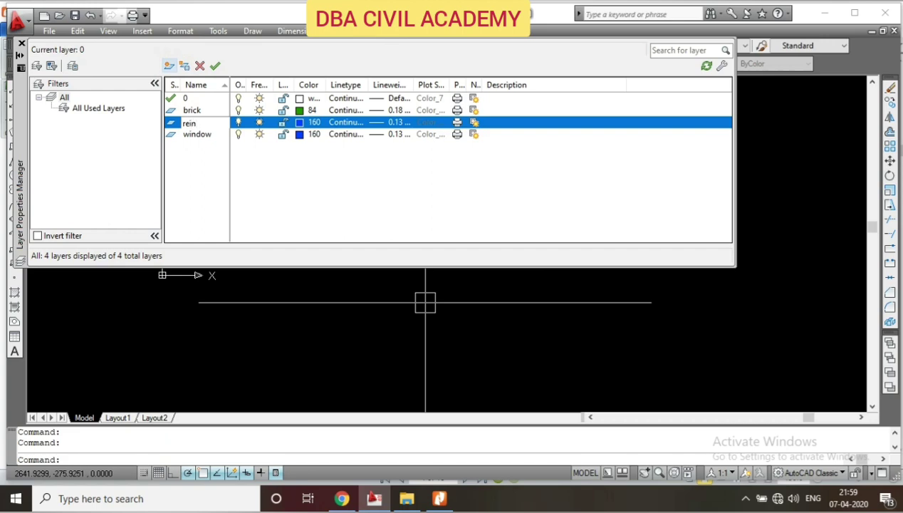
Step: Name the layer rein and set it to red colour 12 with a 0.30 mm lineweight
key(Return)
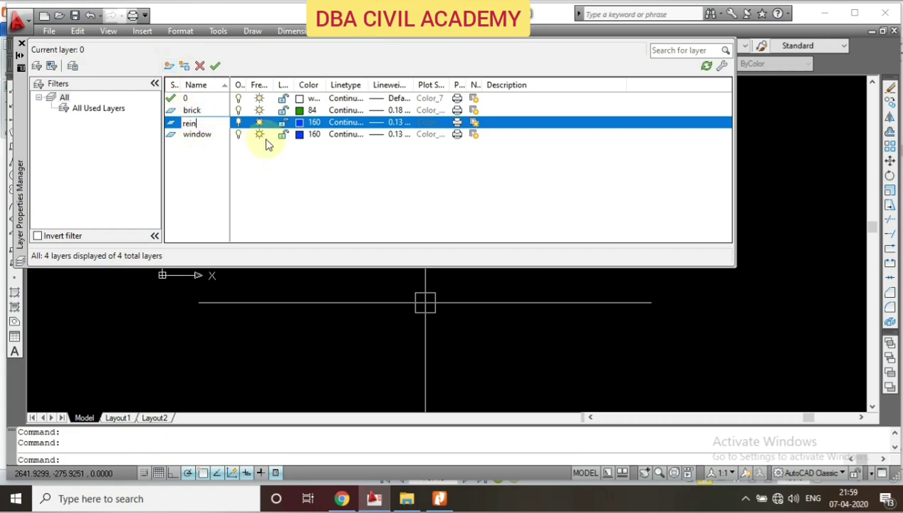
click(301, 123)
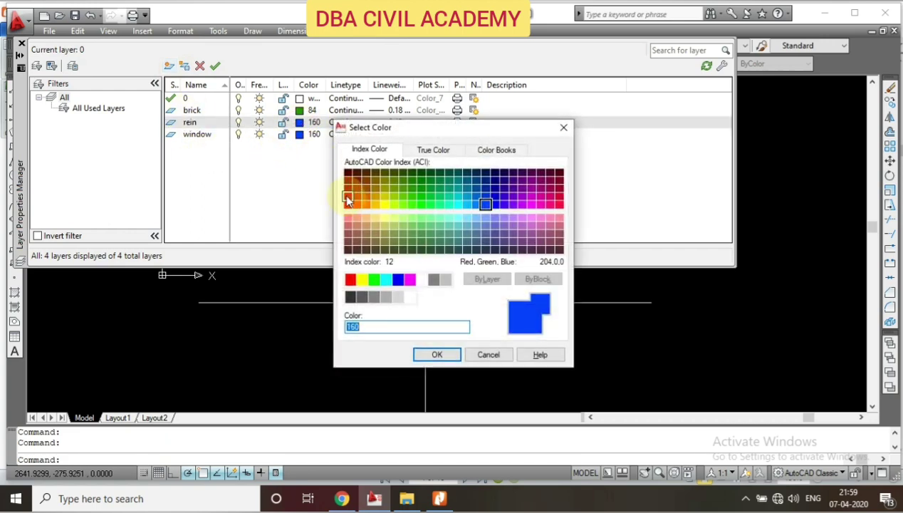
click(347, 197)
click(430, 356)
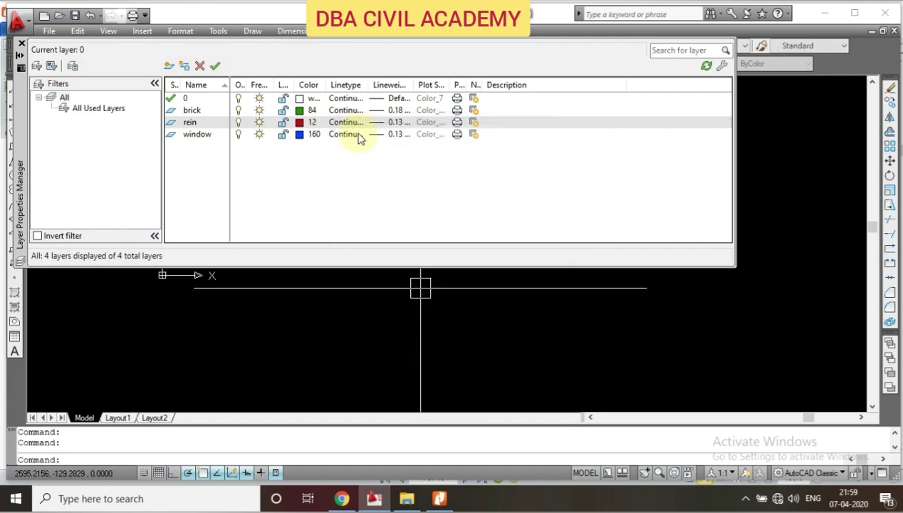
click(399, 123)
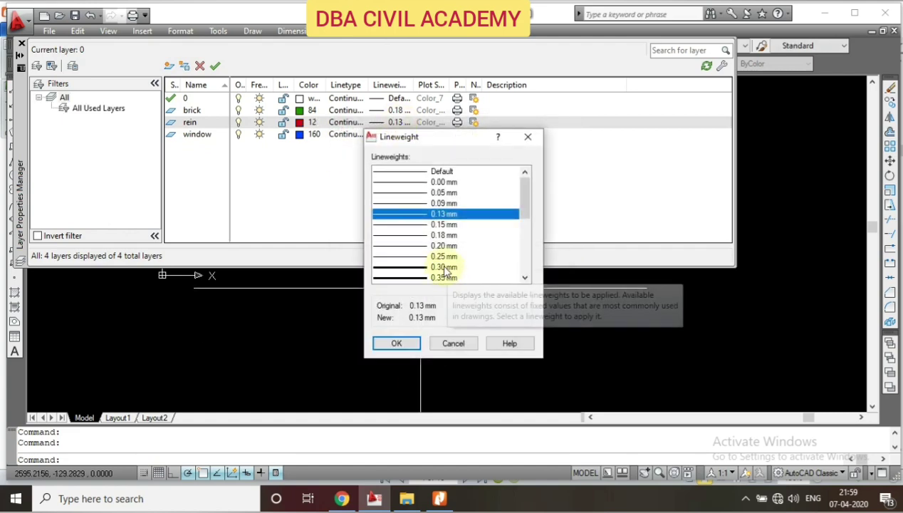
click(445, 267)
click(397, 343)
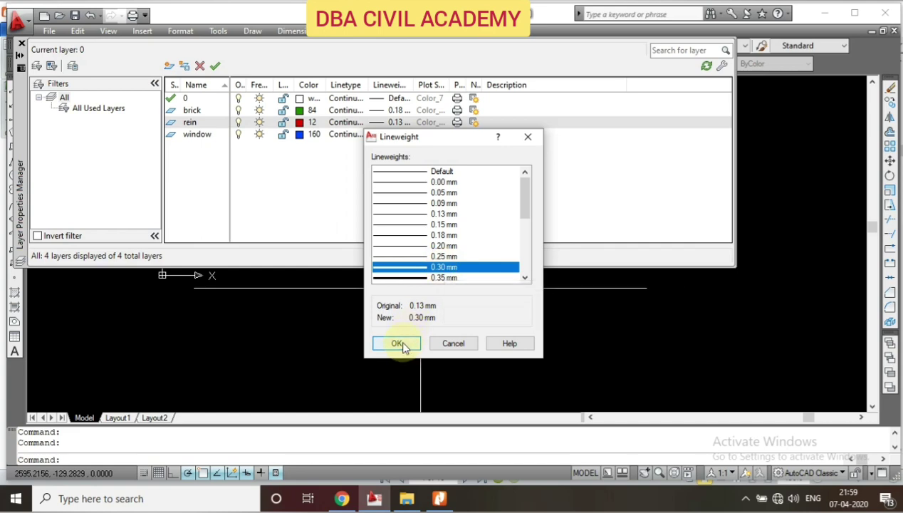
Step: Add a dim layer with magenta colour 210 and a 0.15 mm lineweight
click(169, 66)
text(dim)
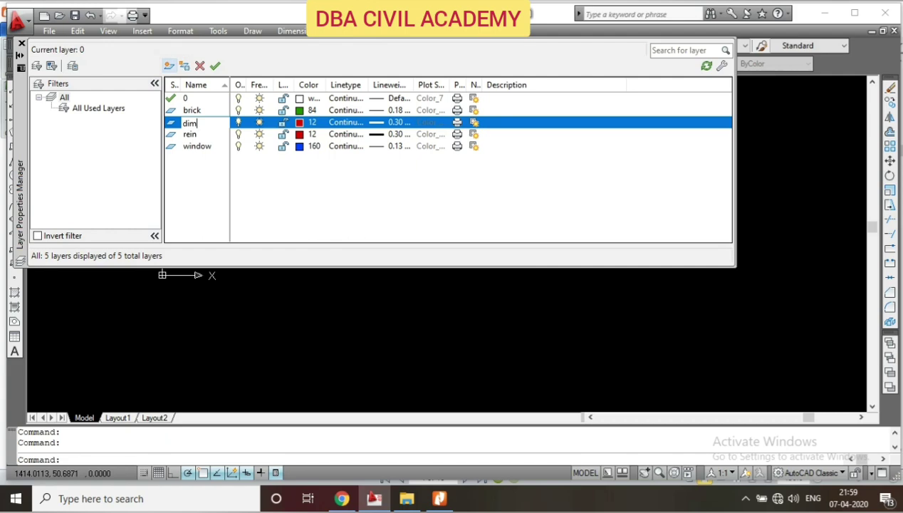
click(306, 123)
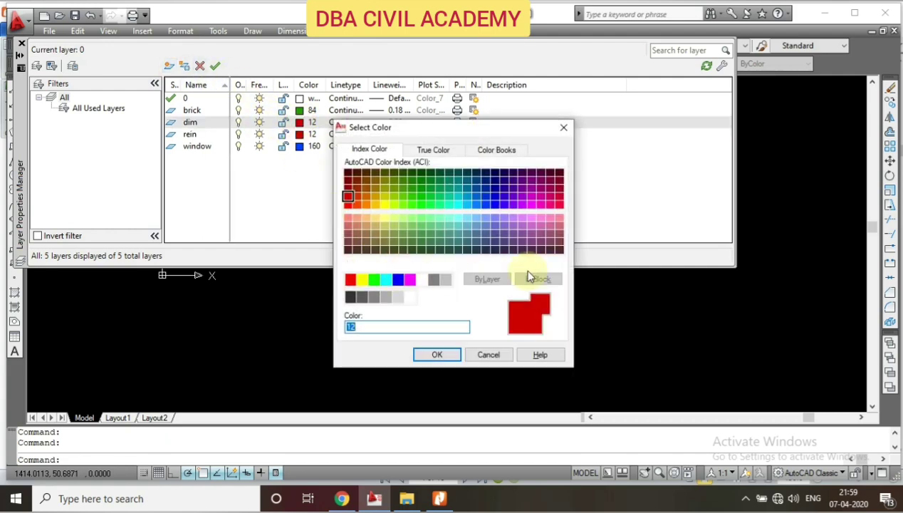
click(527, 204)
click(431, 352)
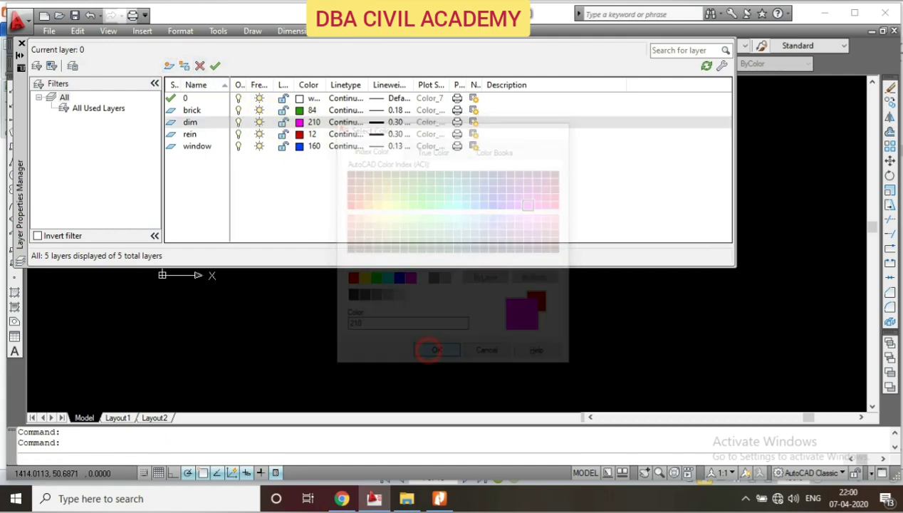
click(378, 122)
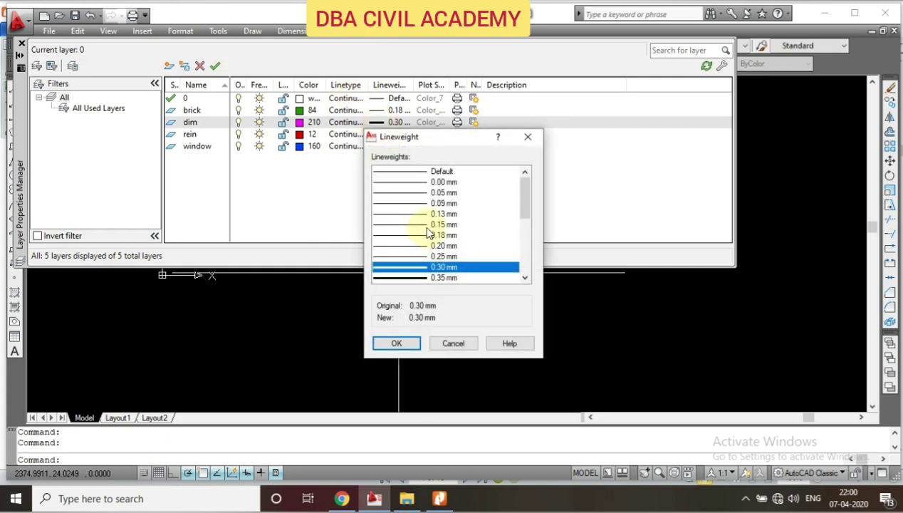
click(442, 224)
click(406, 343)
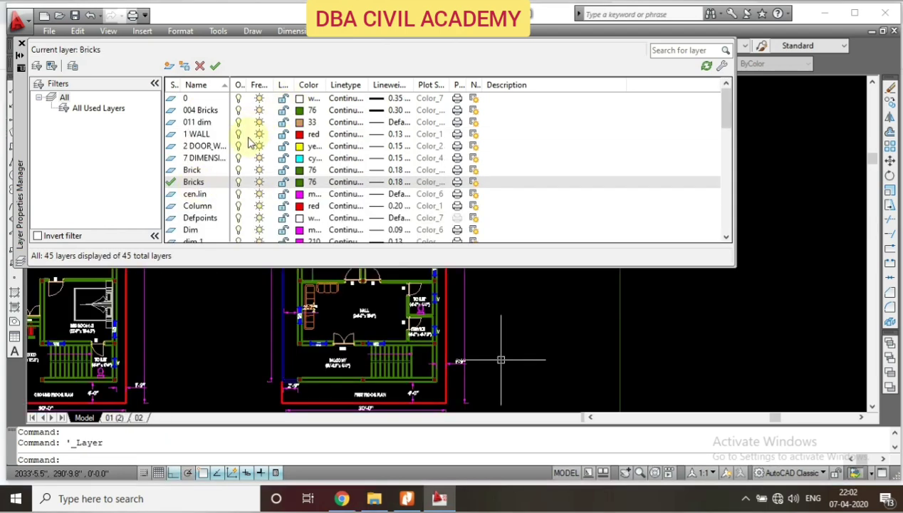
Step: Browse the 45 layers, selecting 004 Bricks, 011 dim and 2 DOOR, then accept Layer Settings with OK
click(227, 133)
click(205, 111)
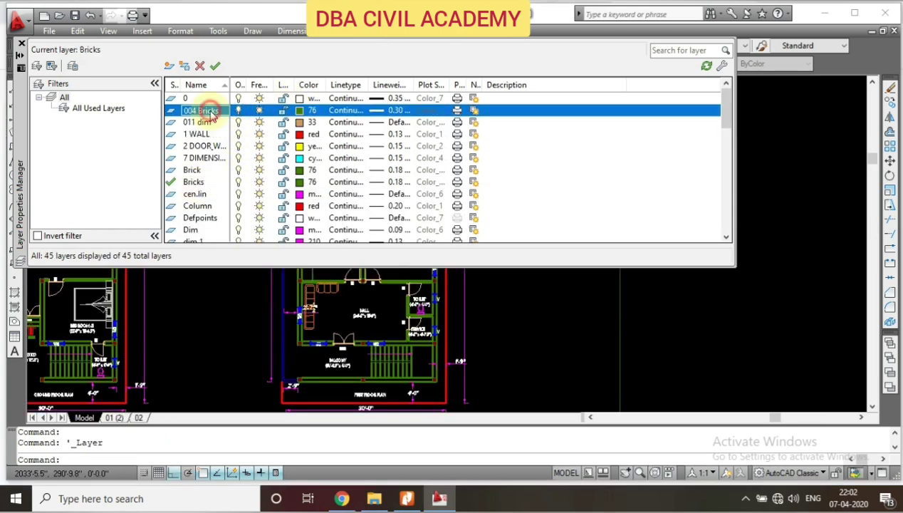
click(208, 122)
key(Down)
key(Down)
scroll(212, 151, down, 1)
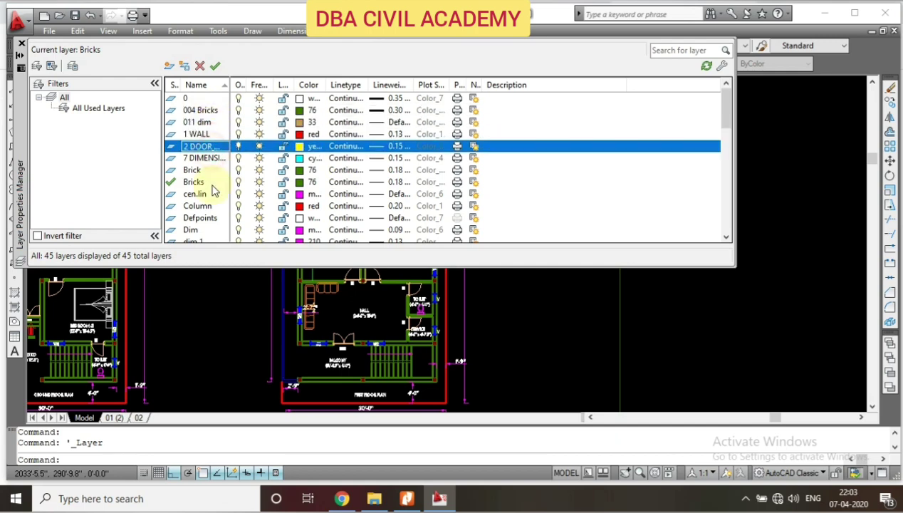
scroll(214, 171, down, 2)
scroll(219, 191, down, 3)
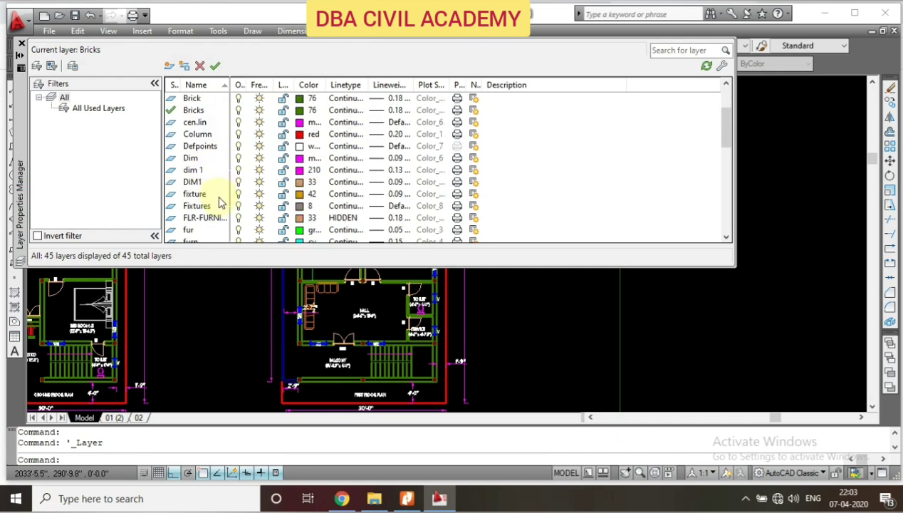
scroll(221, 199, down, 6)
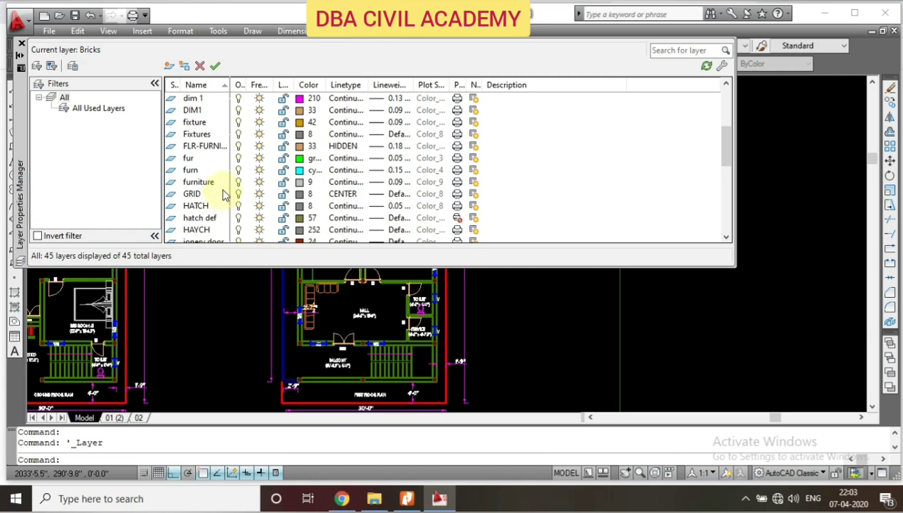
scroll(221, 198, down, 2)
scroll(226, 201, down, 3)
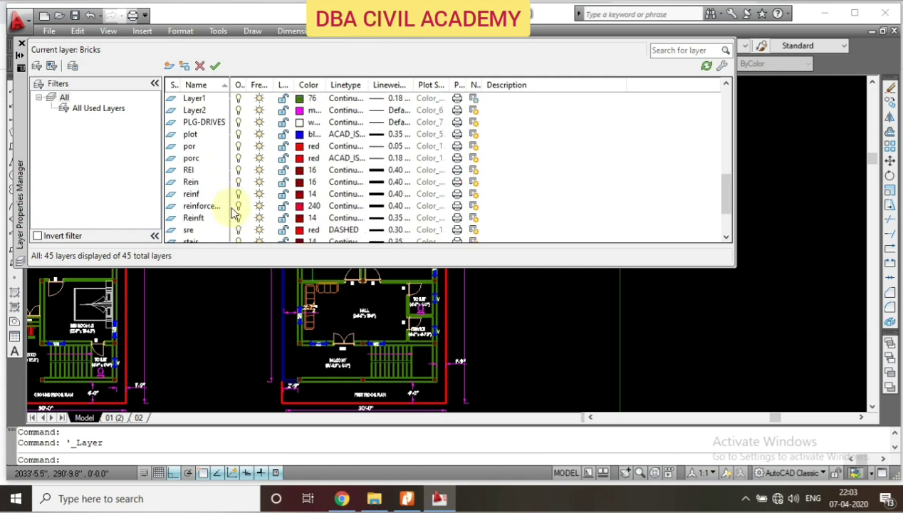
scroll(230, 202, down, 2)
scroll(223, 207, up, 1)
scroll(220, 205, up, 9)
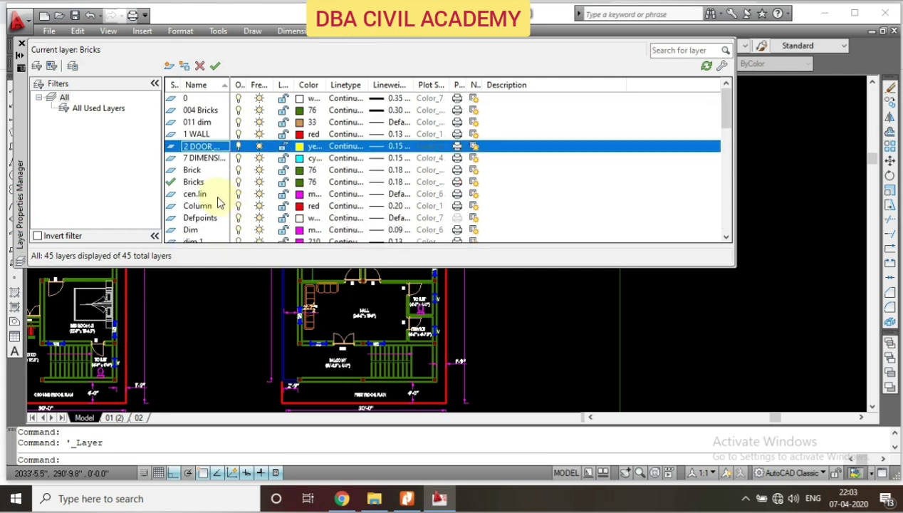
scroll(217, 203, down, 1)
scroll(212, 205, down, 1)
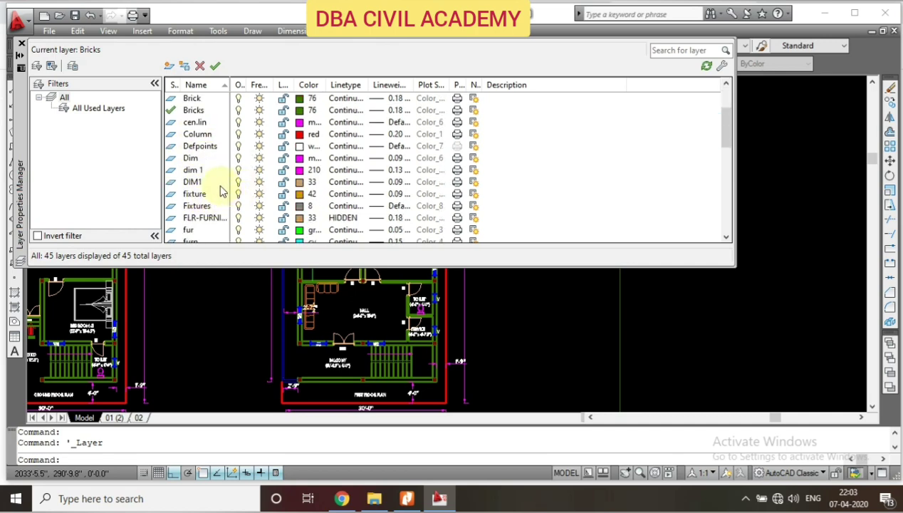
scroll(221, 190, up, 2)
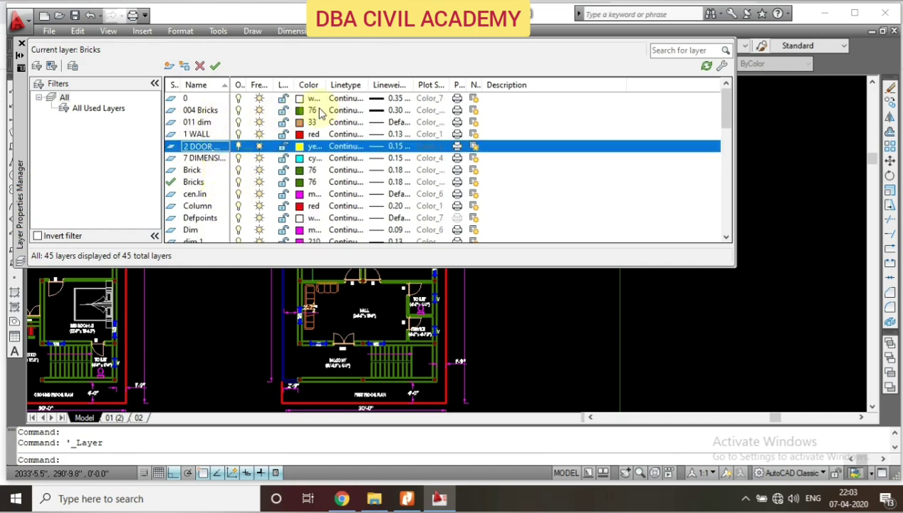
scroll(326, 187, down, 1)
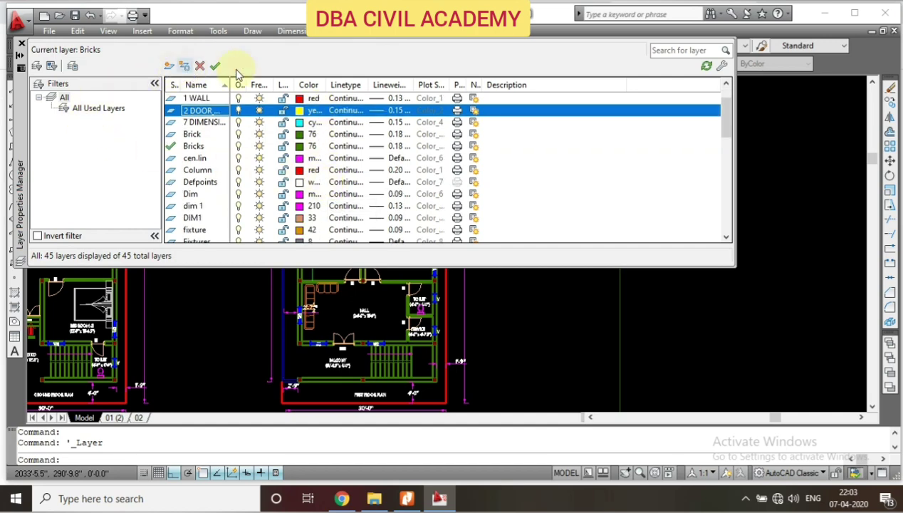
click(722, 68)
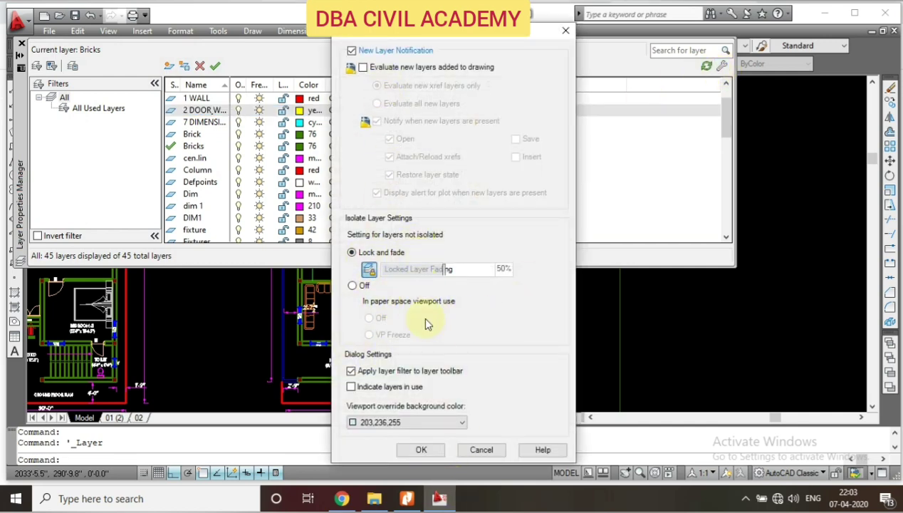
click(438, 449)
click(21, 43)
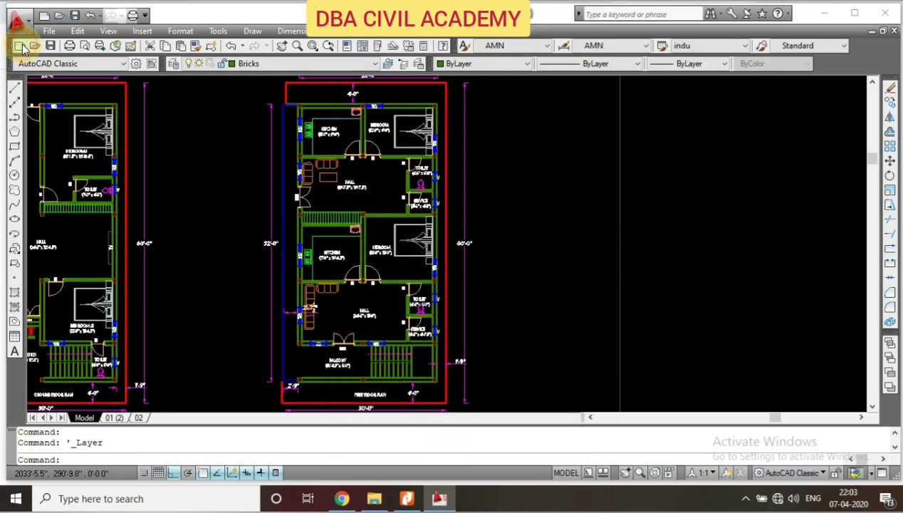
scroll(457, 304, down, 3)
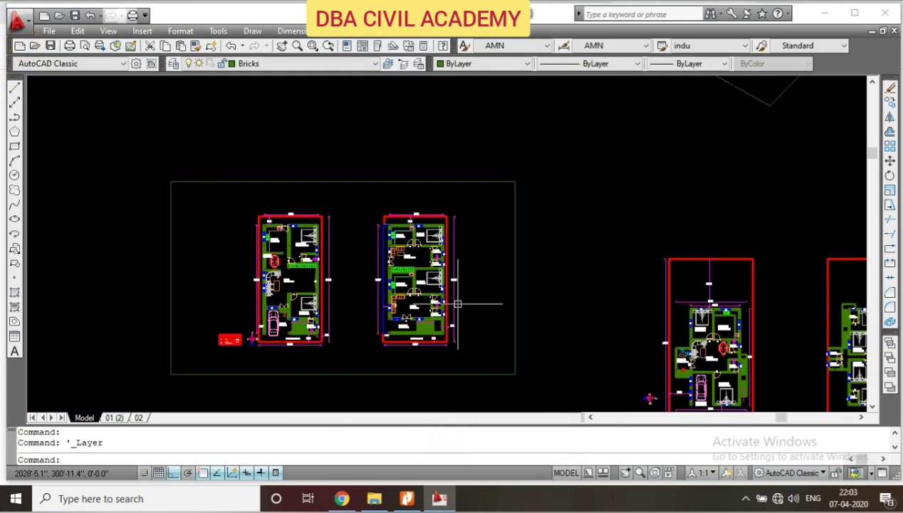
scroll(349, 304, up, 2)
scroll(359, 309, up, 2)
scroll(456, 299, up, 4)
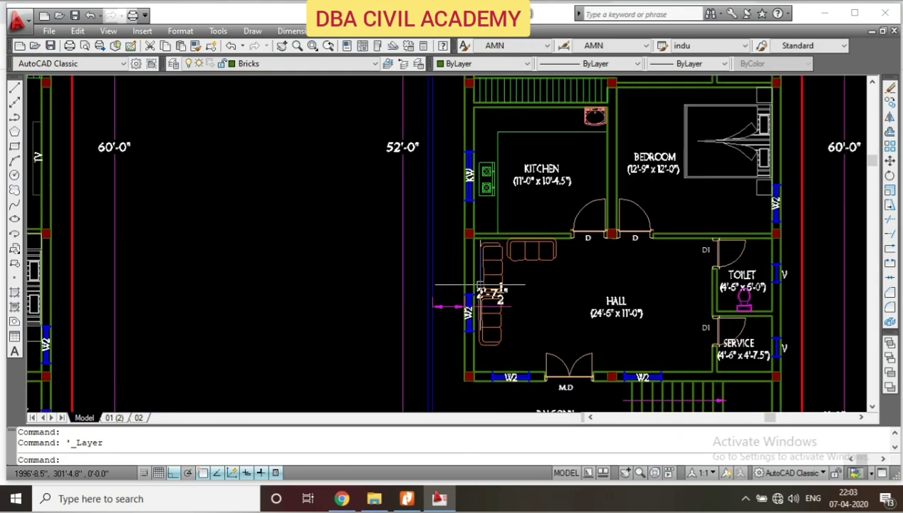
scroll(459, 285, down, 3)
scroll(458, 275, up, 3)
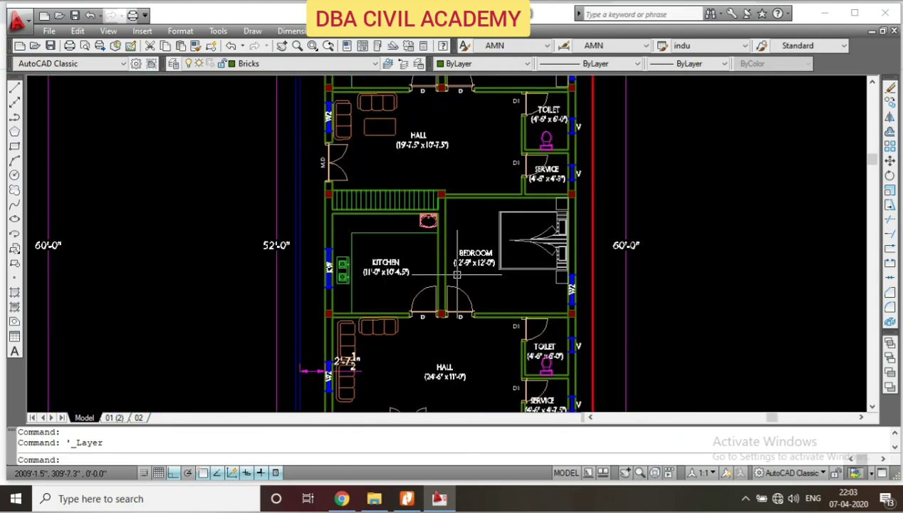
scroll(427, 321, down, 3)
scroll(423, 332, up, 2)
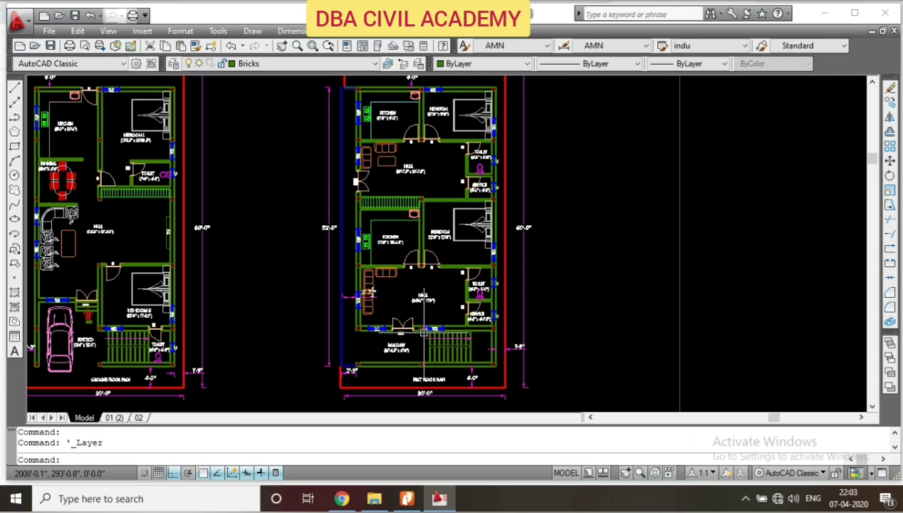
scroll(429, 273, up, 2)
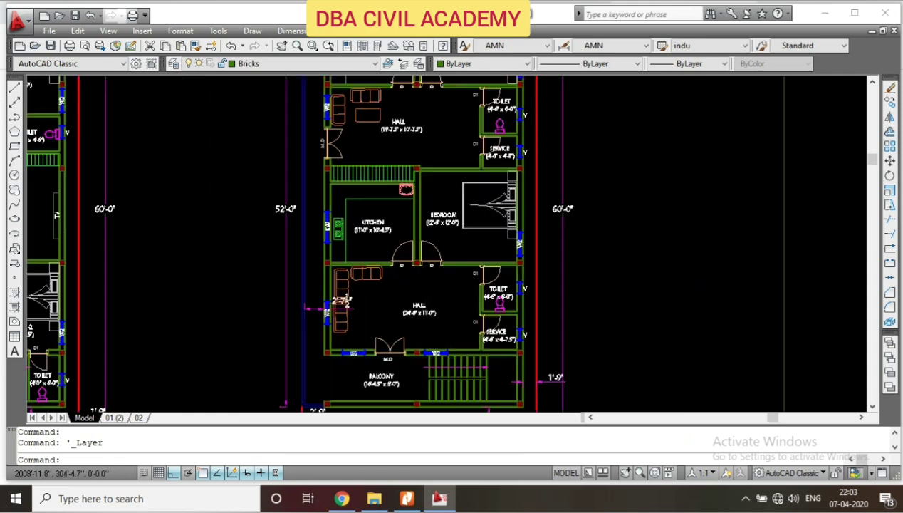
scroll(432, 270, up, 3)
click(426, 206)
Step: Select the kitchen–bedroom and bedroom-door wall lines to check they sit on the Brick layer
click(370, 181)
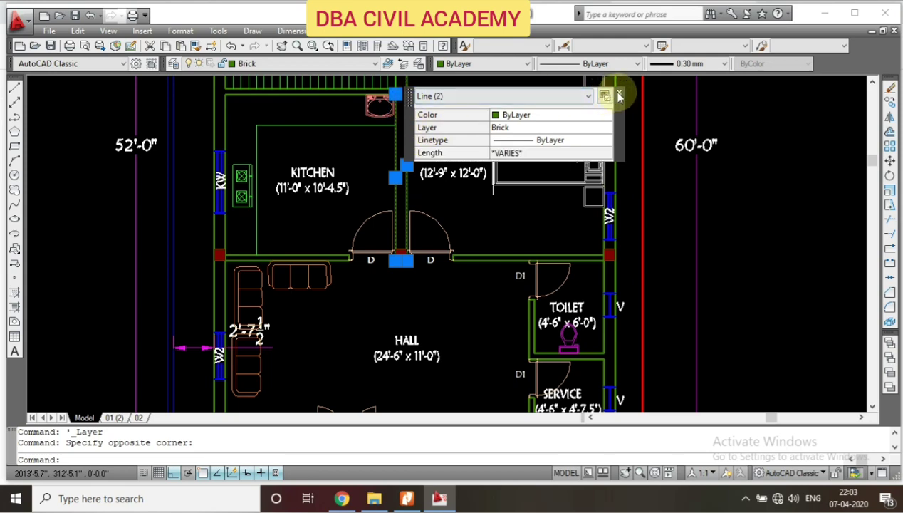
click(619, 96)
scroll(399, 301, down, 3)
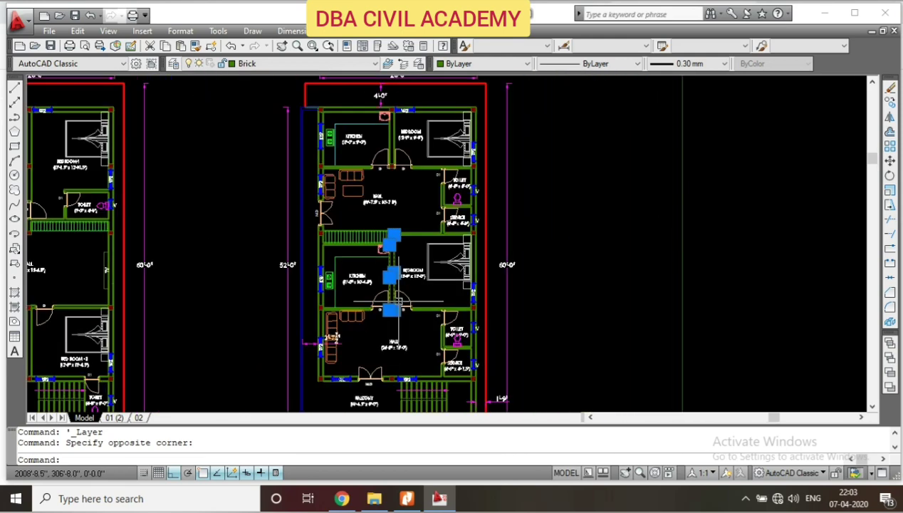
scroll(394, 321, up, 2)
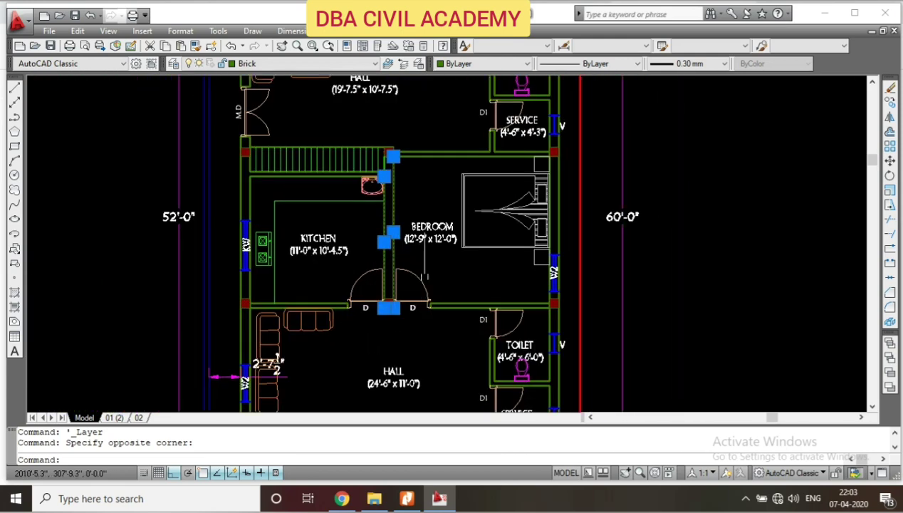
scroll(429, 264, up, 3)
drag(264, 184, 354, 273)
scroll(341, 235, down, 1)
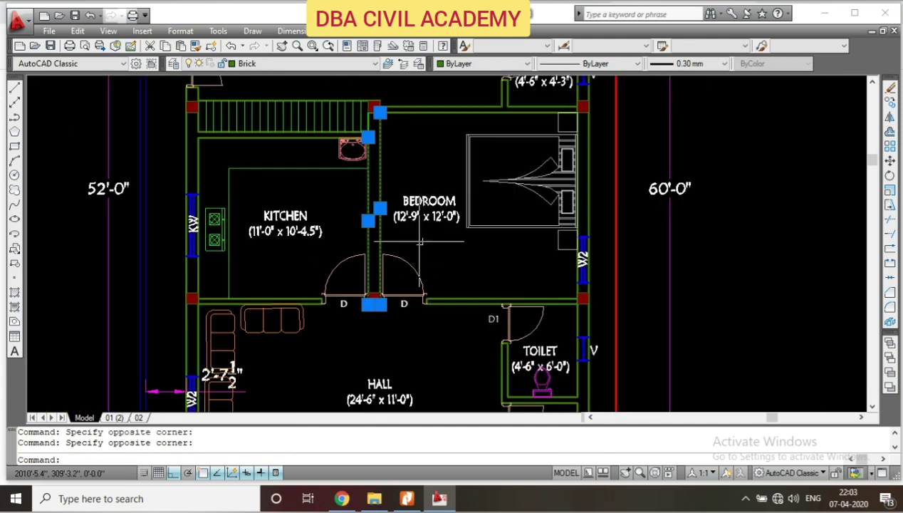
scroll(427, 258, down, 2)
scroll(428, 258, down, 1)
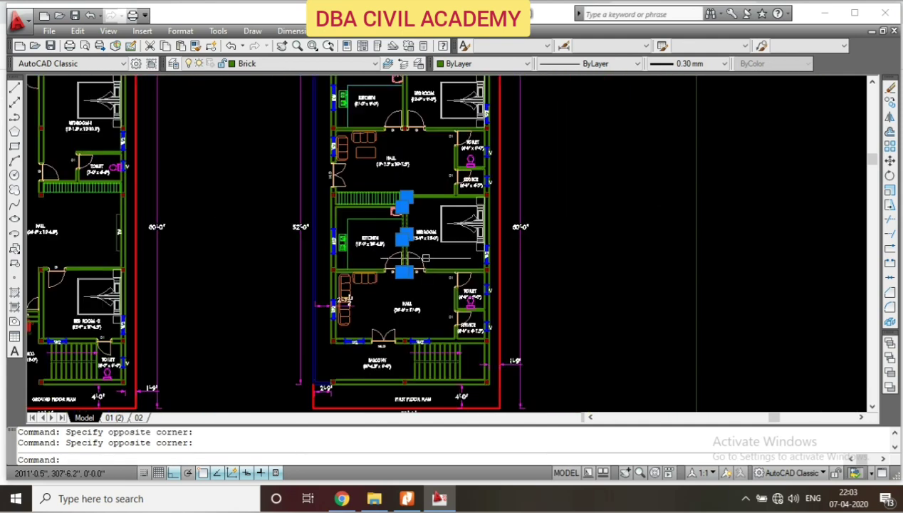
scroll(420, 299, up, 2)
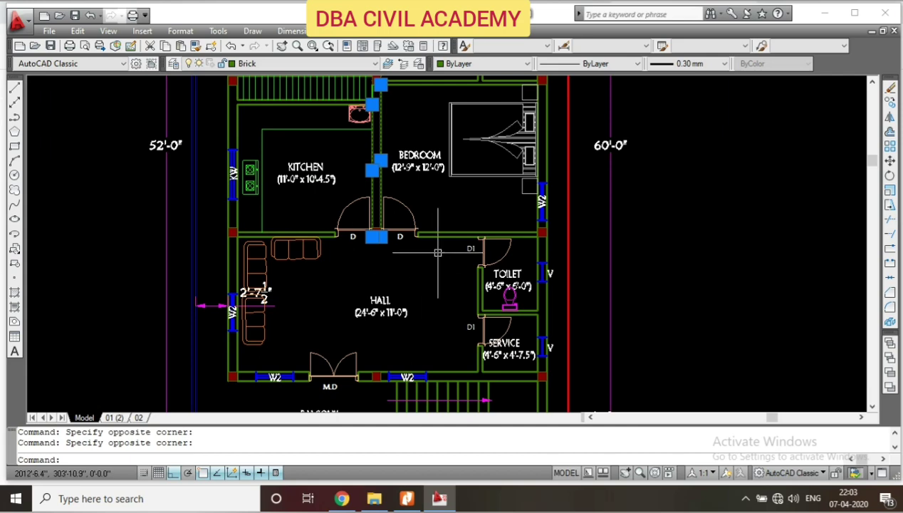
key(Escape)
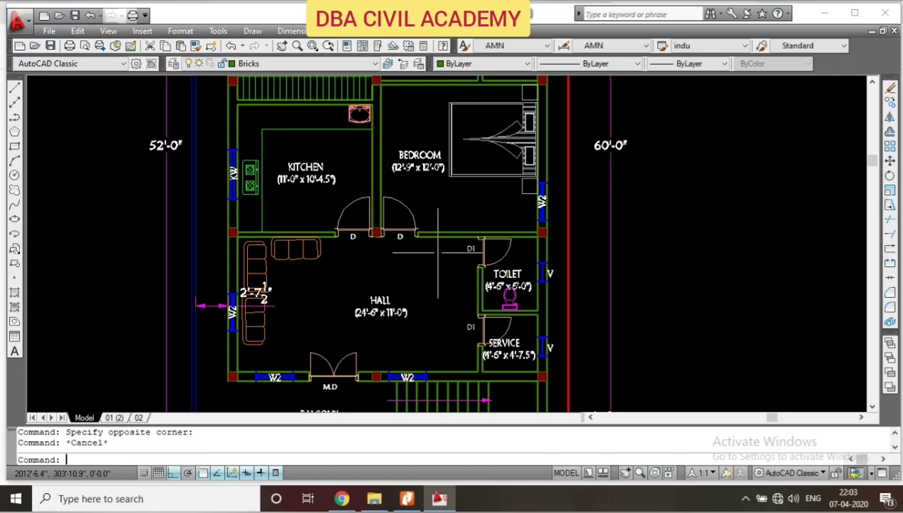
key(Escape)
scroll(373, 282, down, 1)
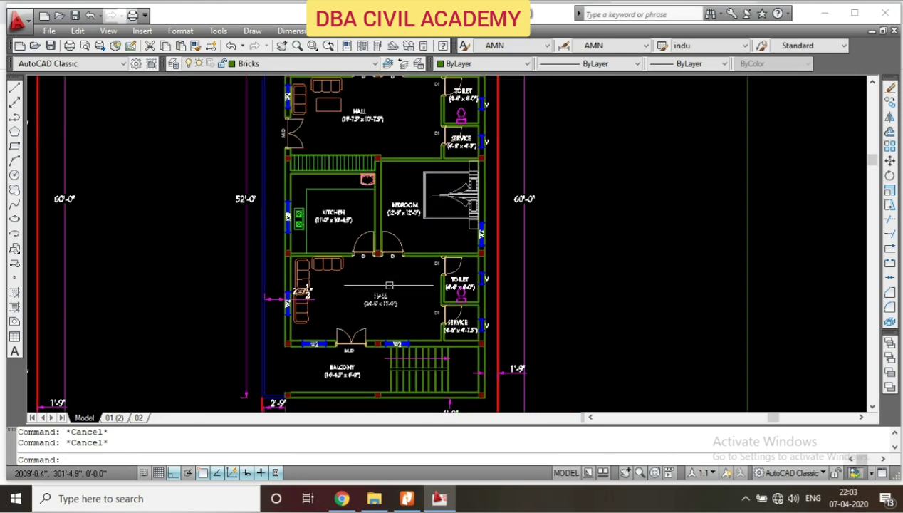
scroll(379, 201, up, 2)
Step: Disable the Quick Properties palette that appears when the wall lines are selected
click(375, 209)
click(352, 206)
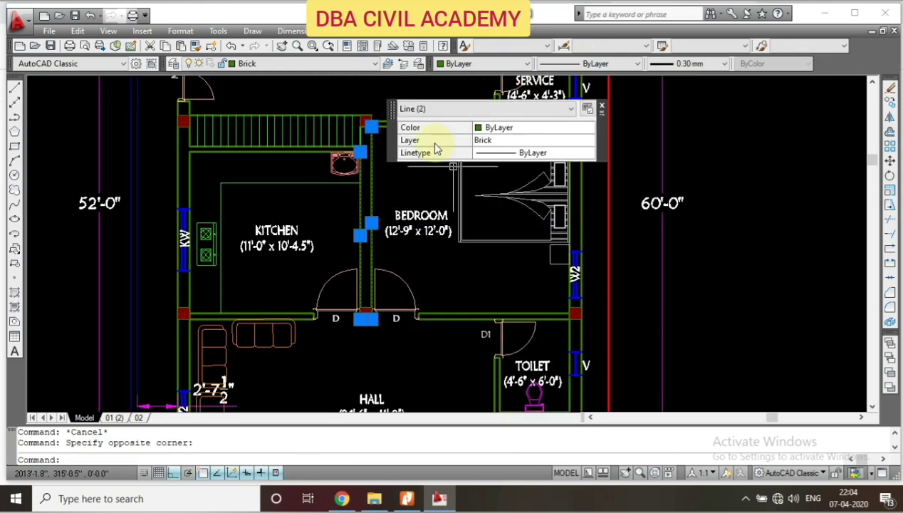
right_click(397, 140)
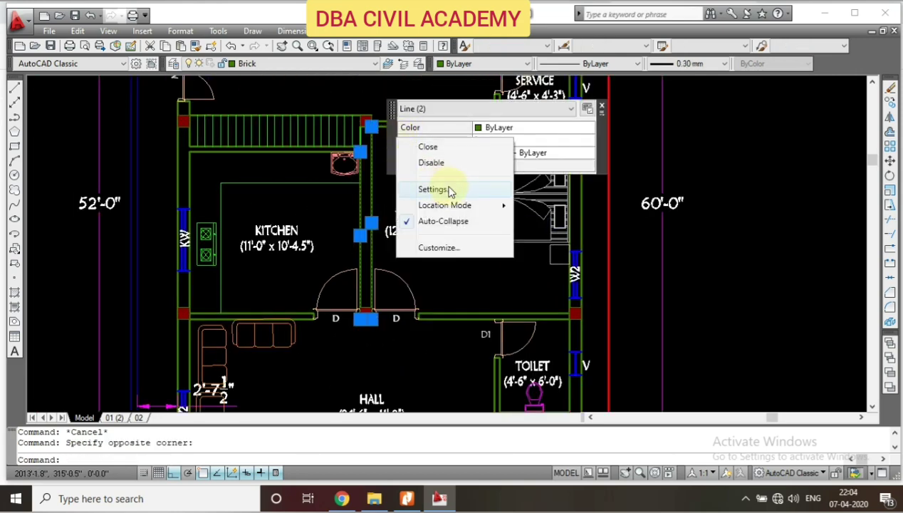
click(442, 164)
click(481, 262)
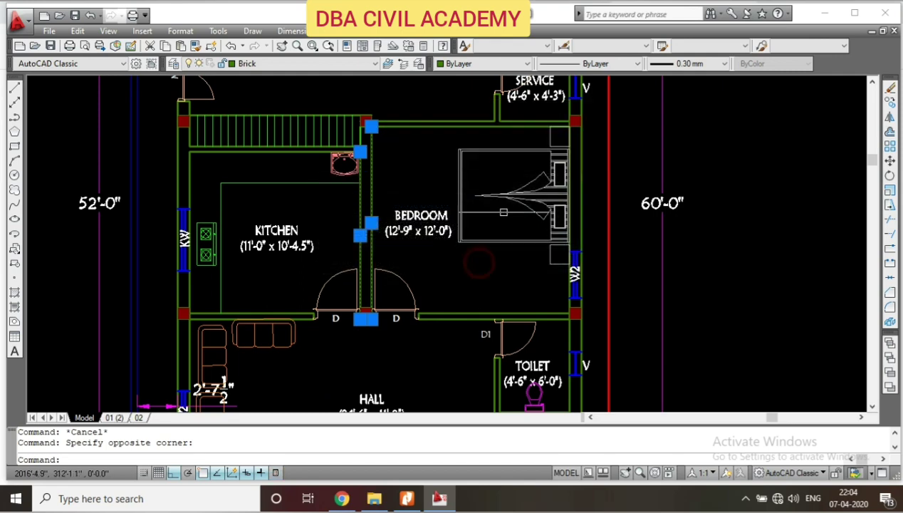
key(Escape)
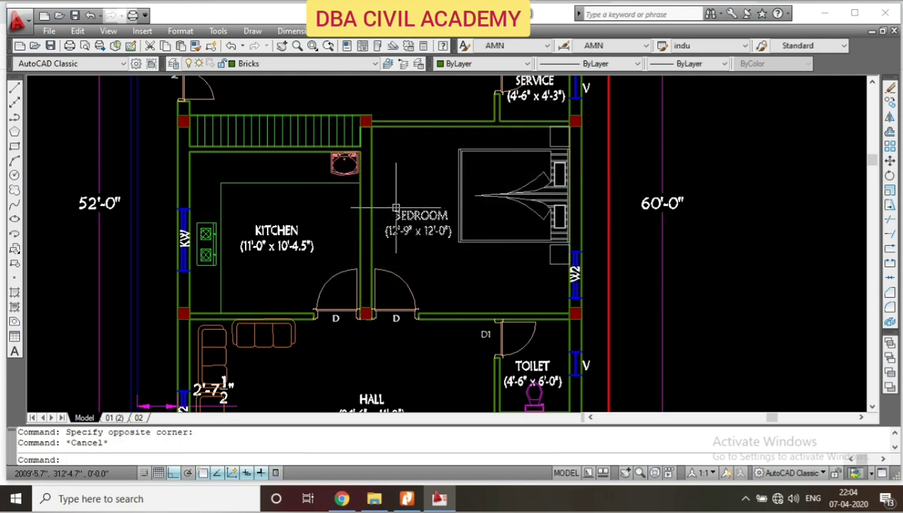
Step: Select the bed block and the right bedroom door
scroll(382, 238, up, 2)
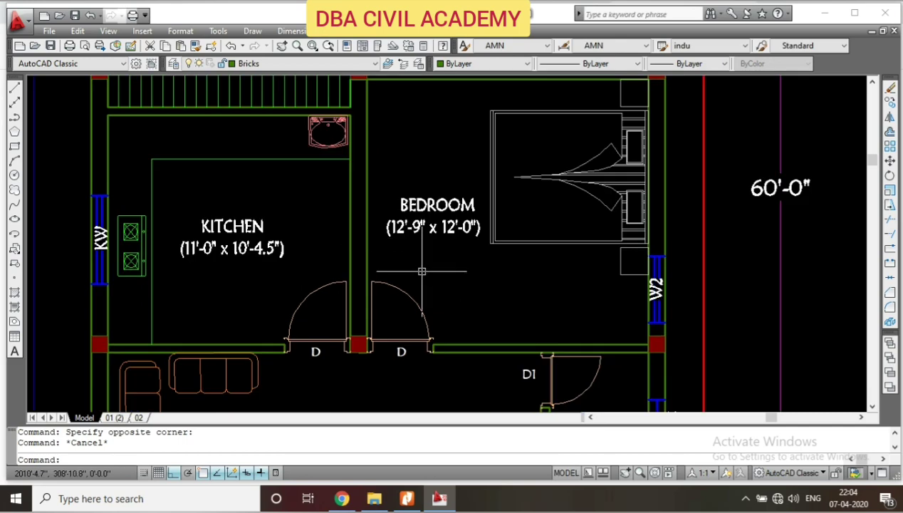
click(421, 272)
click(409, 306)
click(627, 256)
click(498, 235)
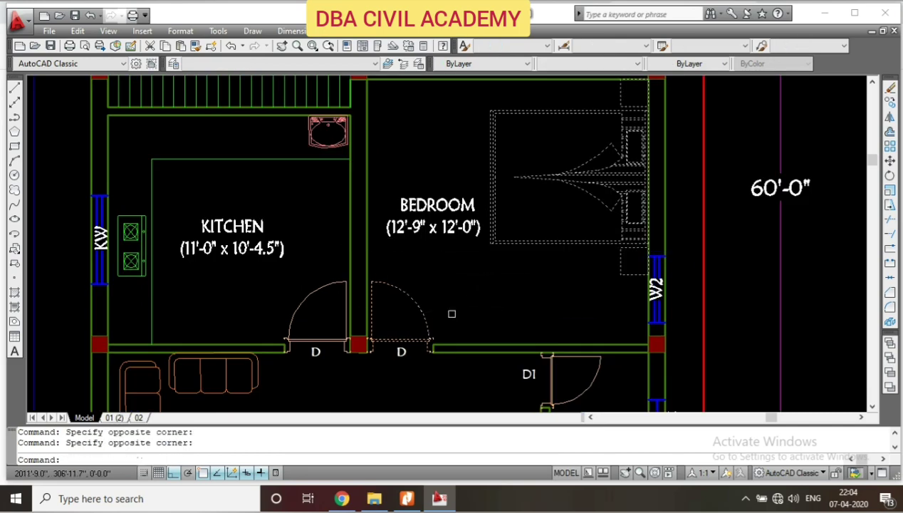
scroll(452, 313, down, 3)
Step: Clear the selection and start LAYOFF, retrying after the first LA entry is rejected
key(Escape)
key(Escape)
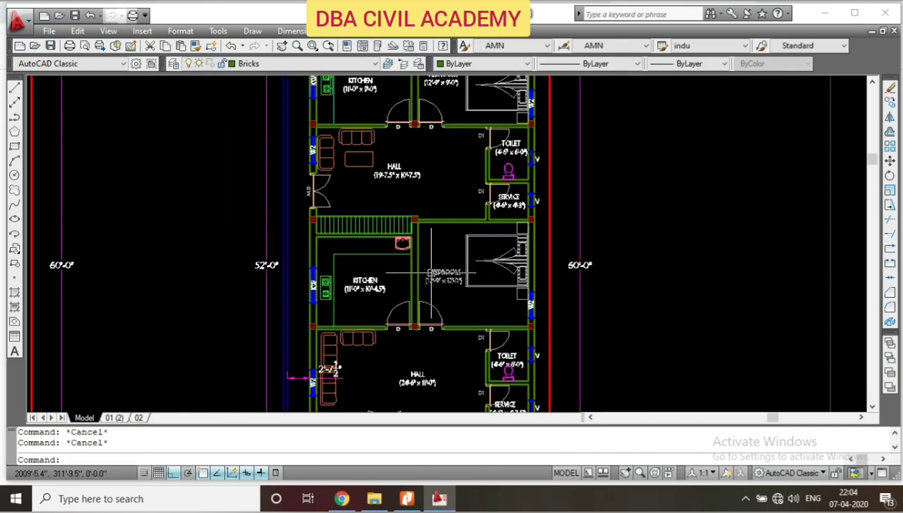
text(laoff)
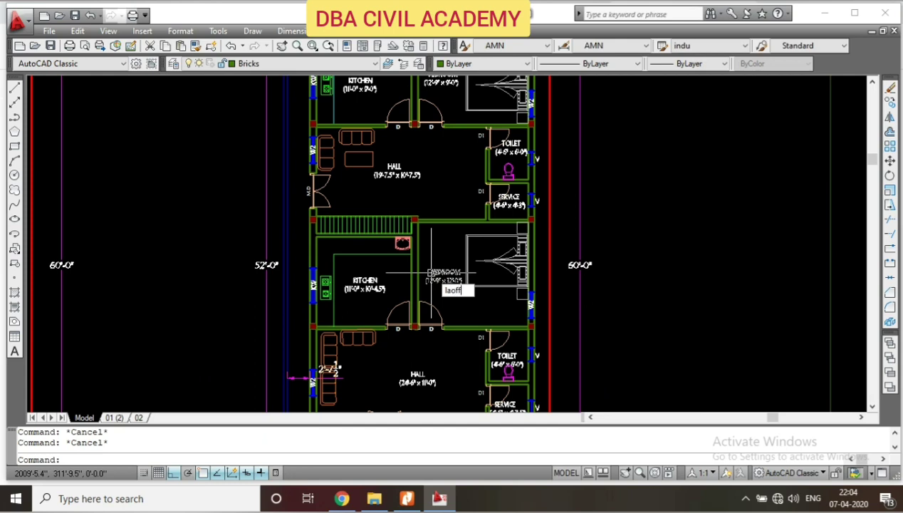
key(Return)
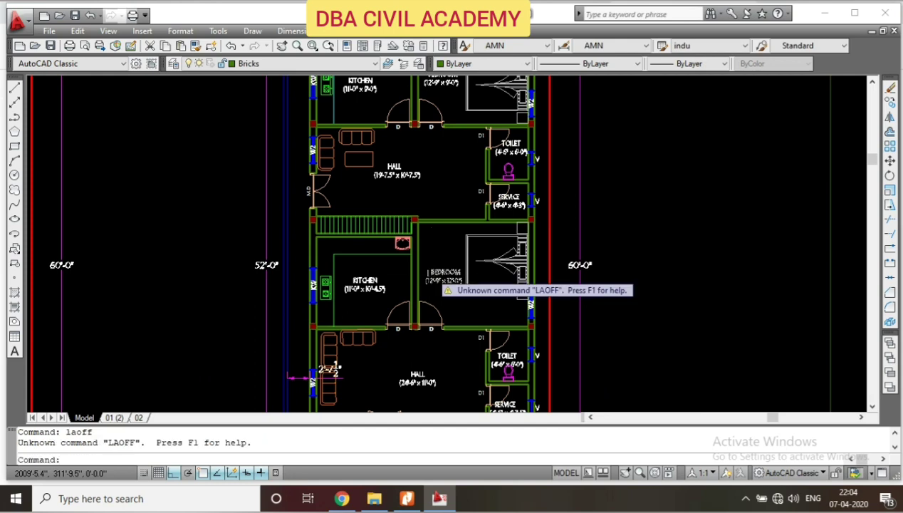
right_click(431, 272)
key(Escape)
key(Escape)
text(l)
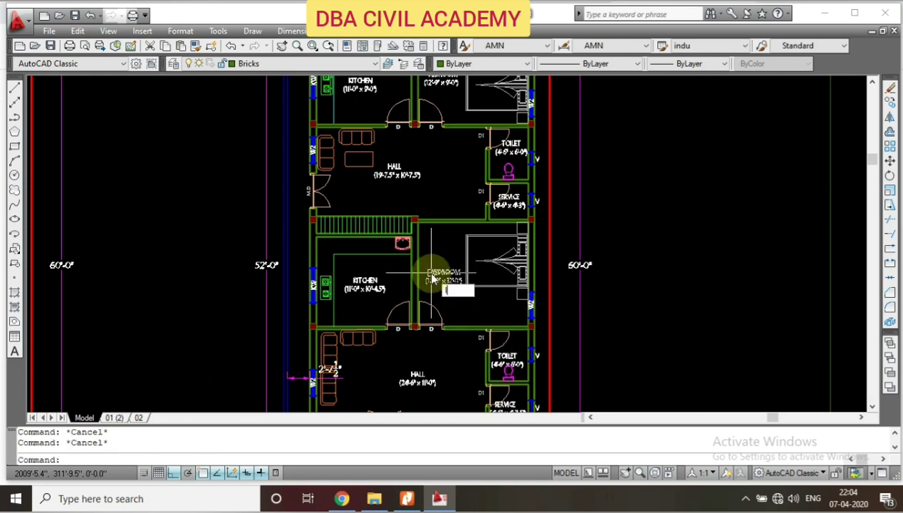
text(ayoff)
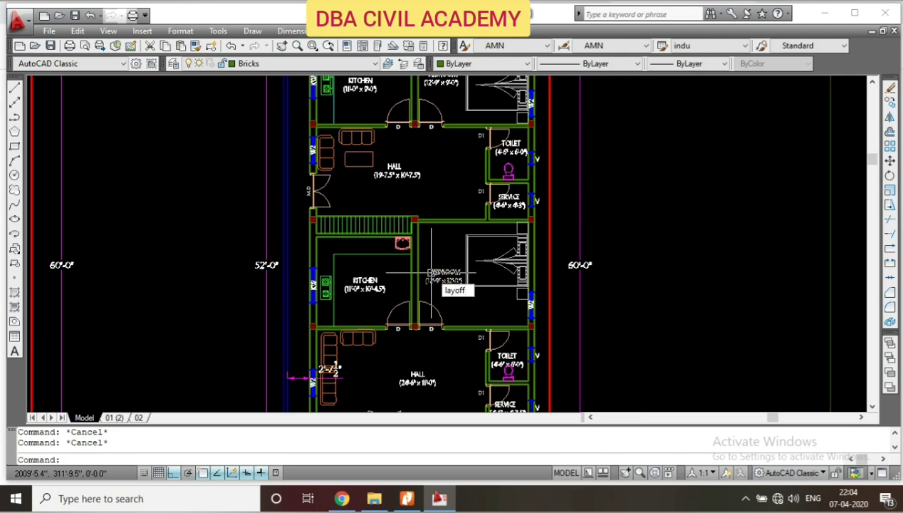
key(Return)
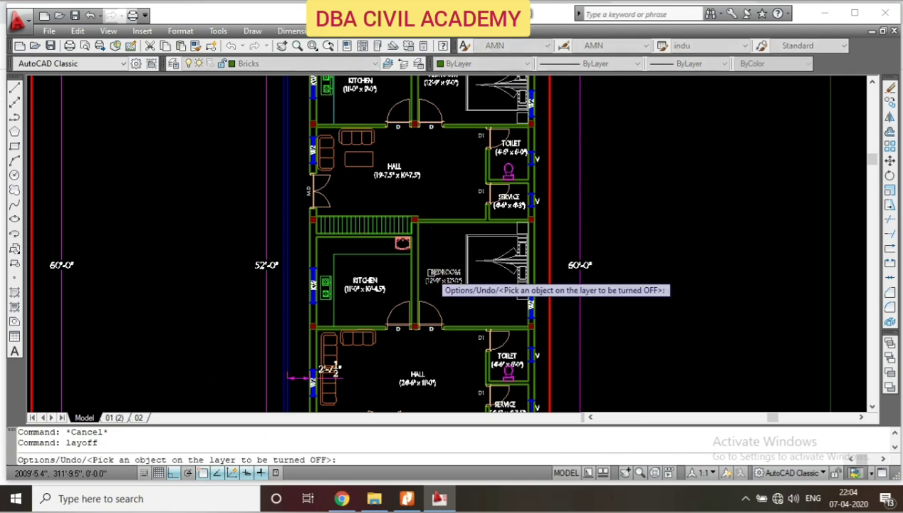
scroll(427, 276, up, 3)
scroll(423, 278, down, 3)
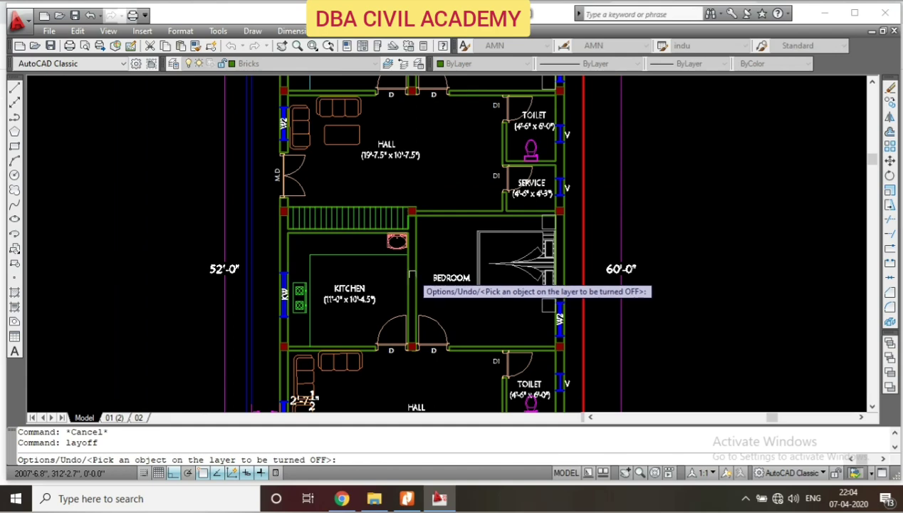
Step: Turn off the layers of a green wall, a room label and the furniture and doors
click(414, 268)
scroll(417, 268, down, 4)
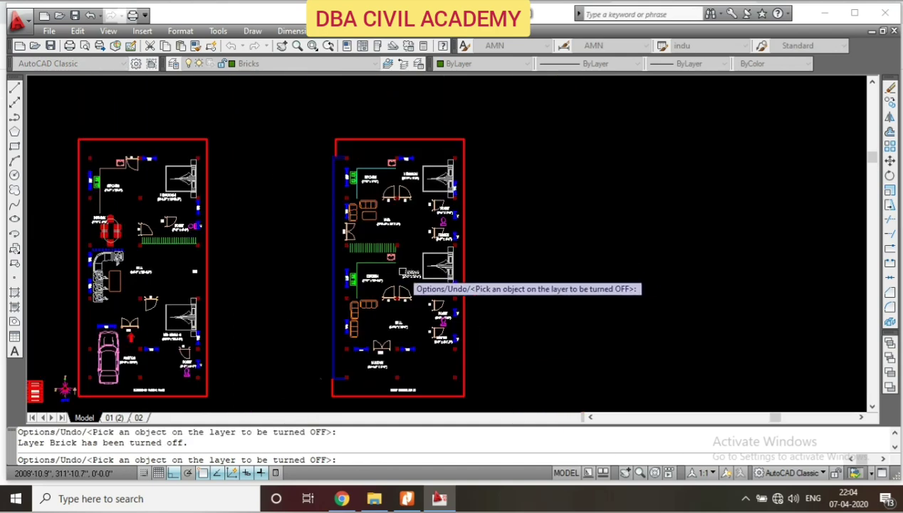
scroll(400, 282, up, 2)
scroll(381, 288, up, 2)
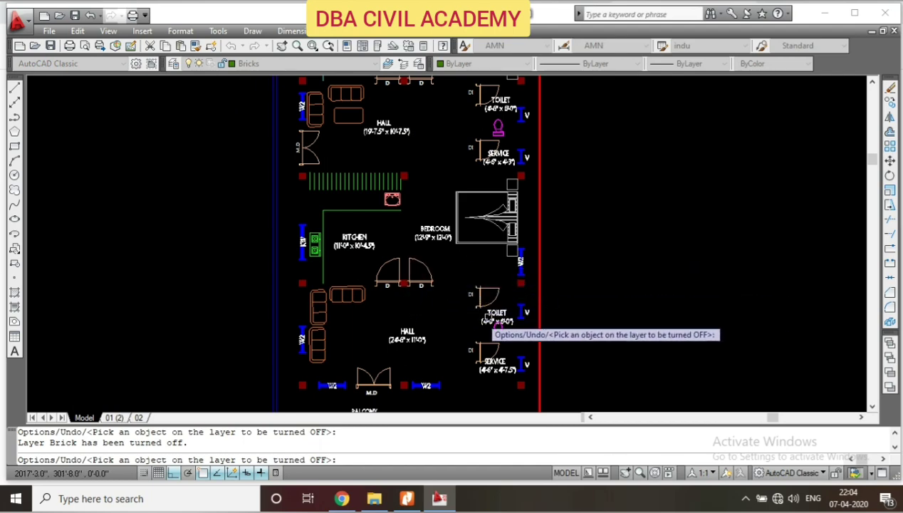
scroll(432, 287, up, 2)
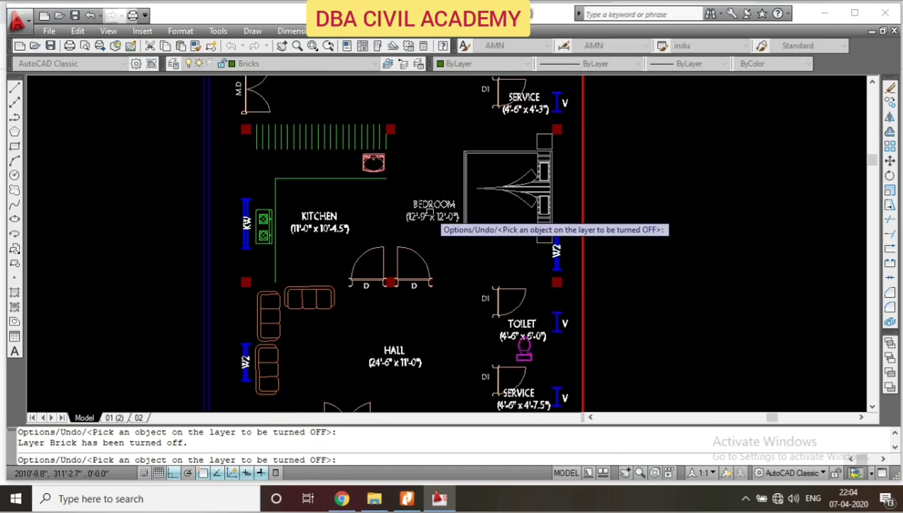
click(430, 214)
scroll(403, 258, down, 5)
scroll(410, 274, up, 5)
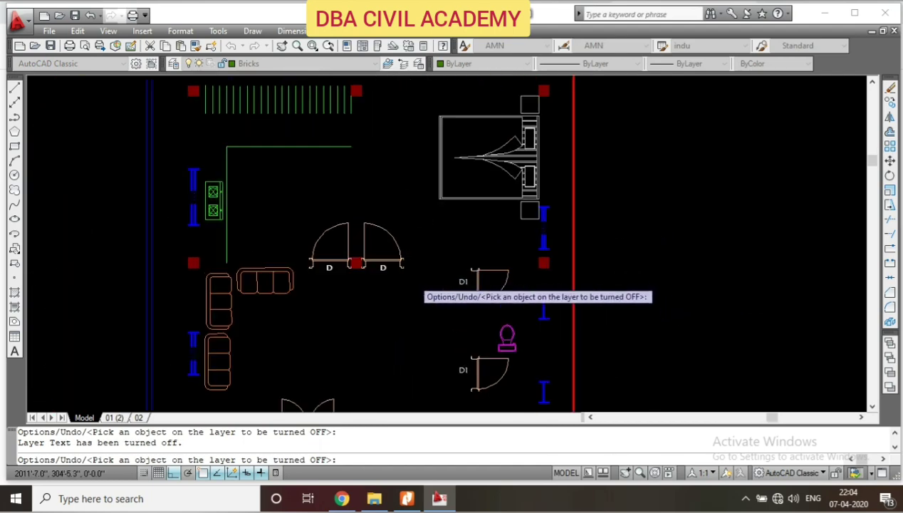
click(403, 257)
Step: Turn off the Brick layer and Layer2, then end LAYOFF leaving mainly columns and windows
scroll(398, 278, down, 4)
scroll(403, 274, up, 3)
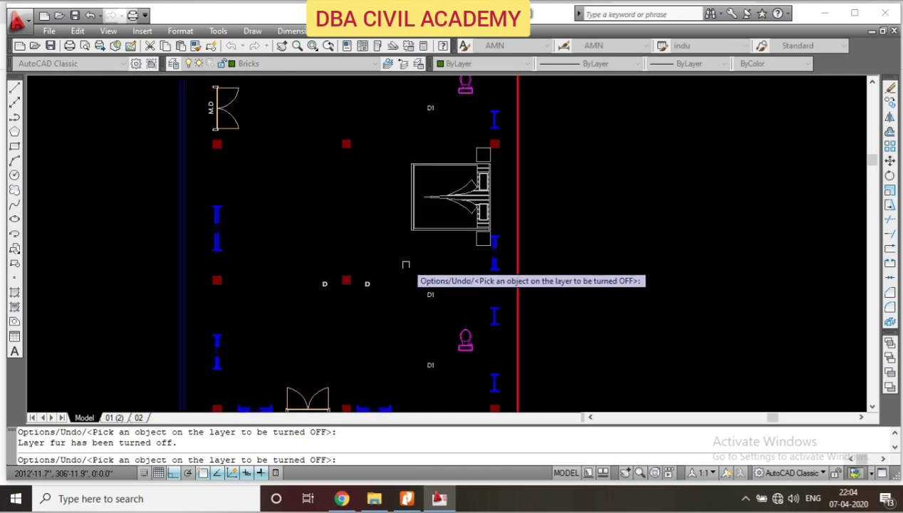
click(426, 231)
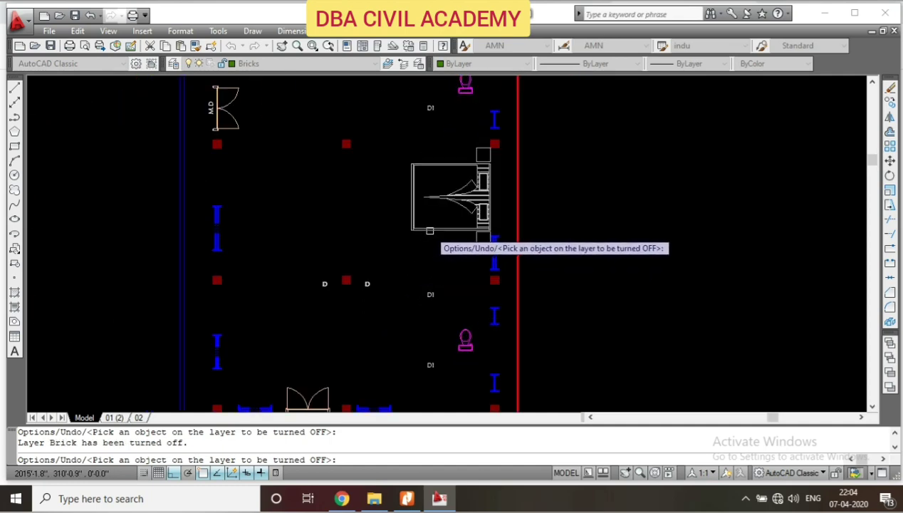
click(420, 316)
scroll(417, 317, down, 5)
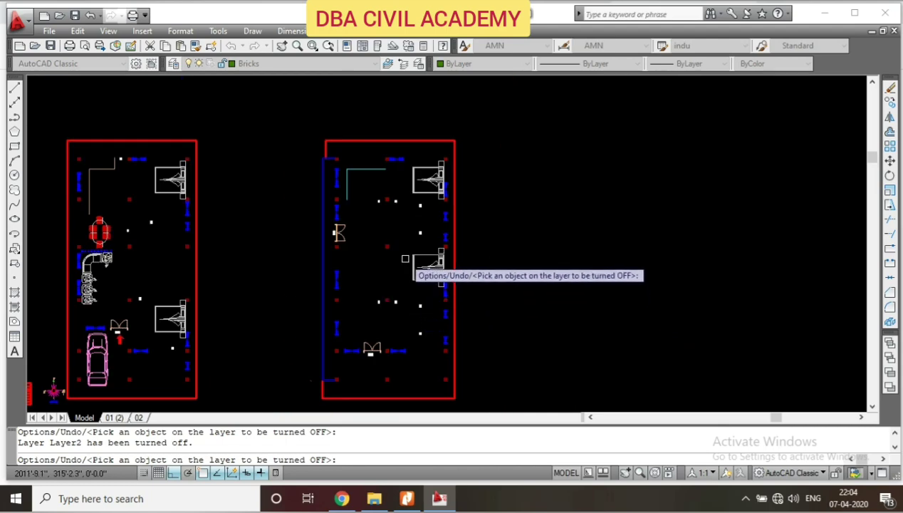
scroll(385, 235, up, 3)
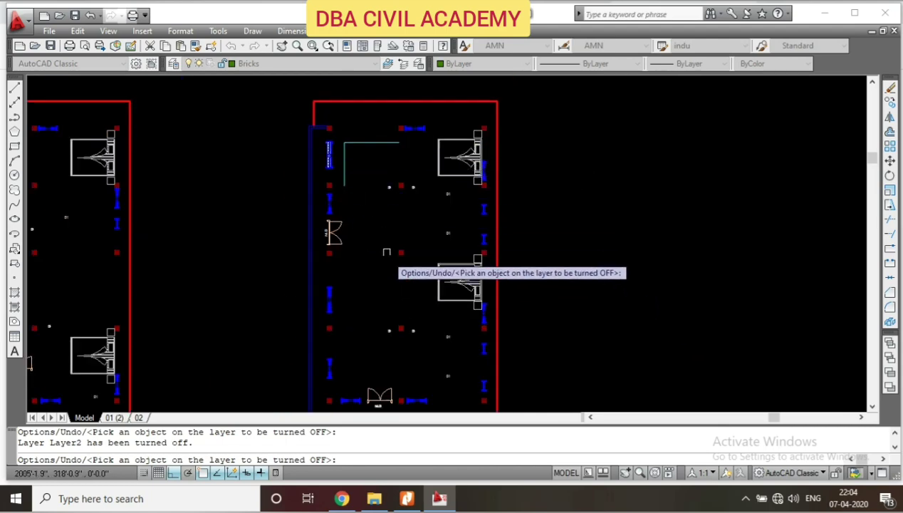
scroll(389, 268, up, 2)
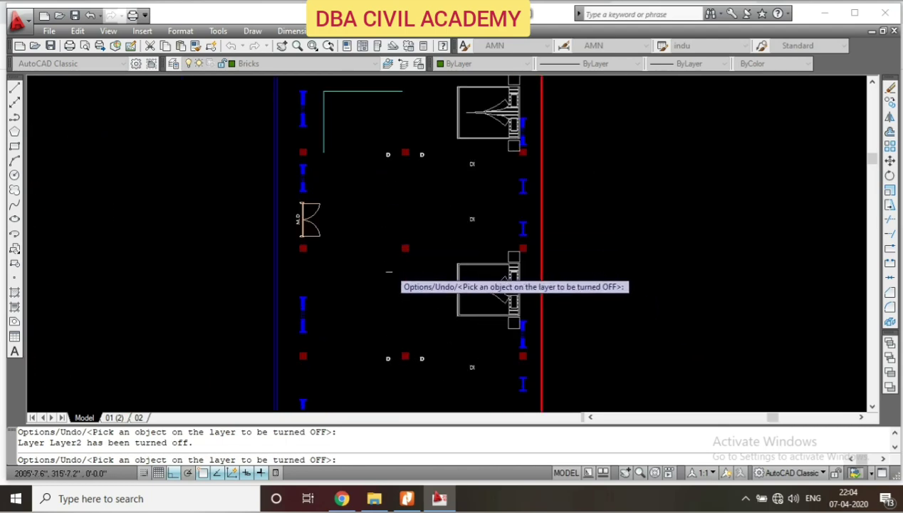
scroll(388, 268, down, 2)
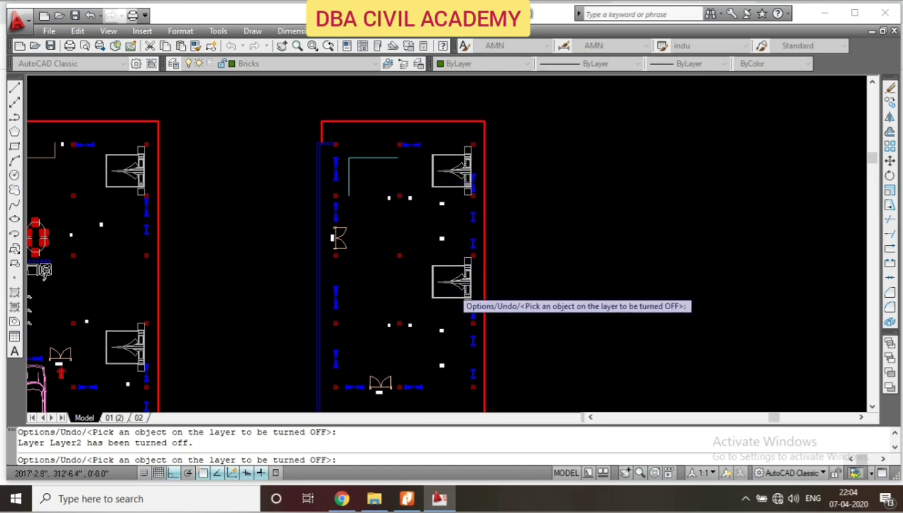
scroll(455, 289, up, 2)
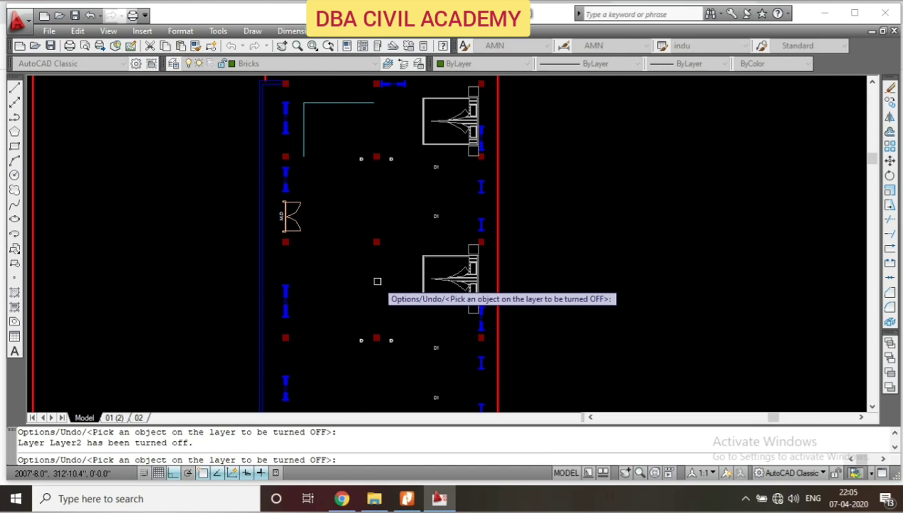
scroll(428, 312, down, 3)
scroll(428, 312, down, 2)
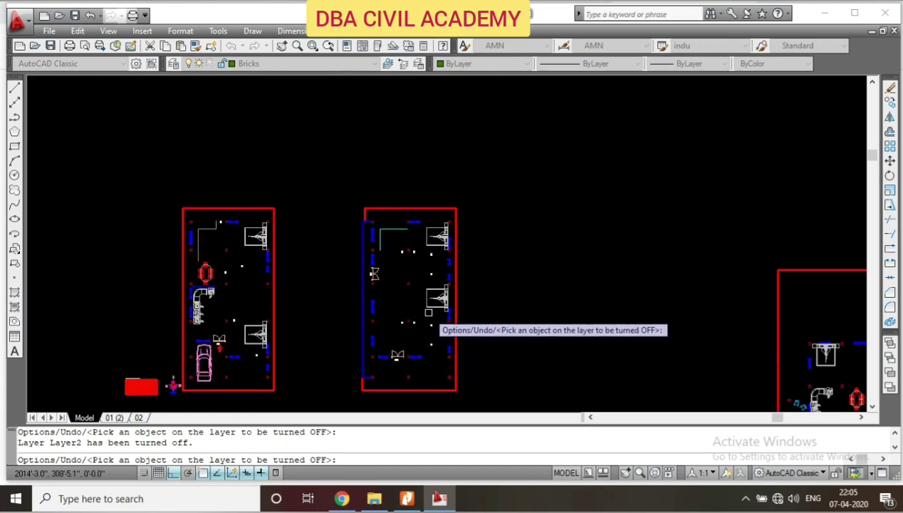
scroll(428, 312, up, 2)
scroll(420, 329, up, 3)
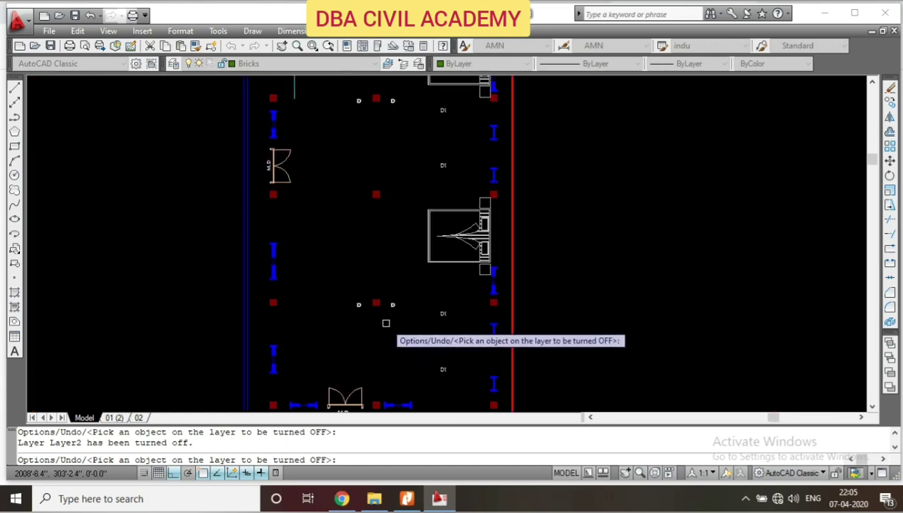
key(Escape)
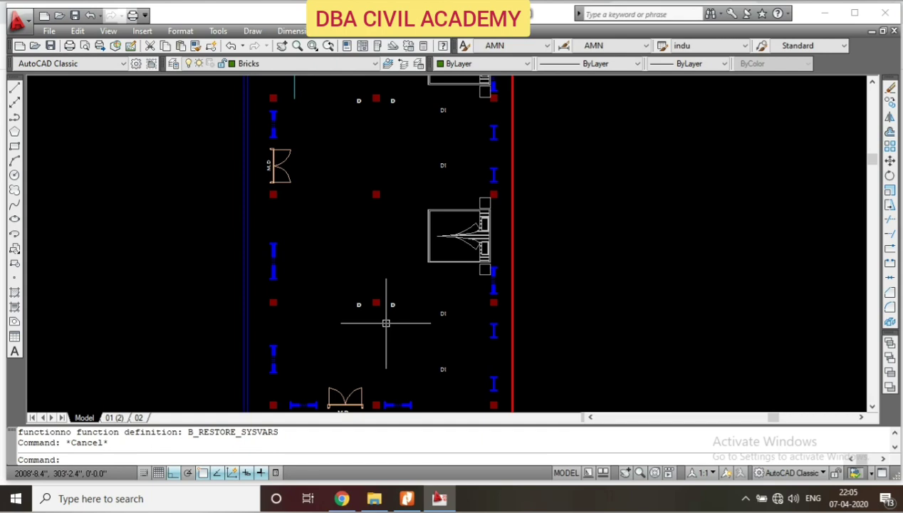
Step: Turn every hidden layer back on with LAYON
text(la)
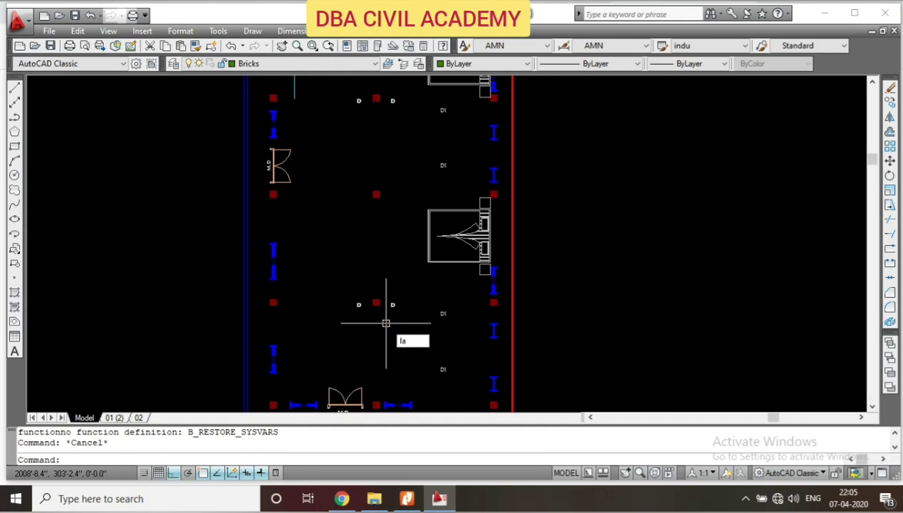
text(yon)
key(Return)
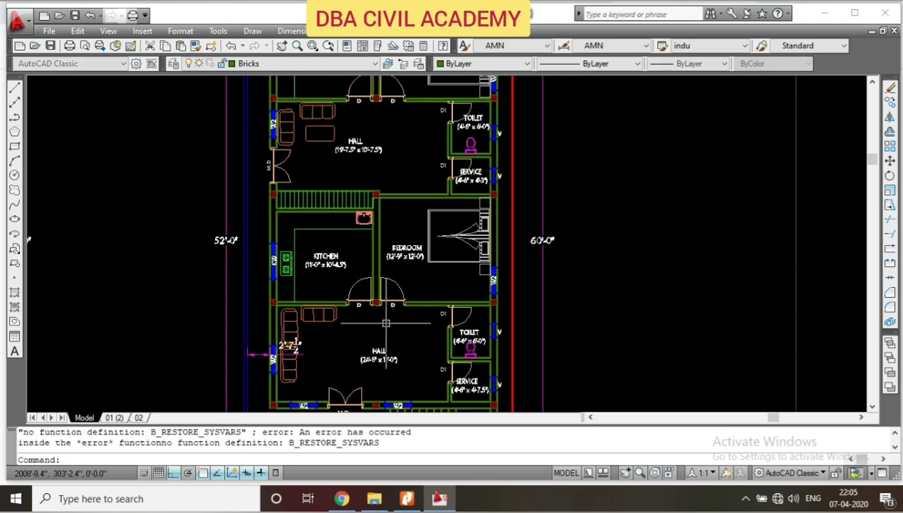
scroll(403, 322, down, 2)
scroll(385, 317, up, 5)
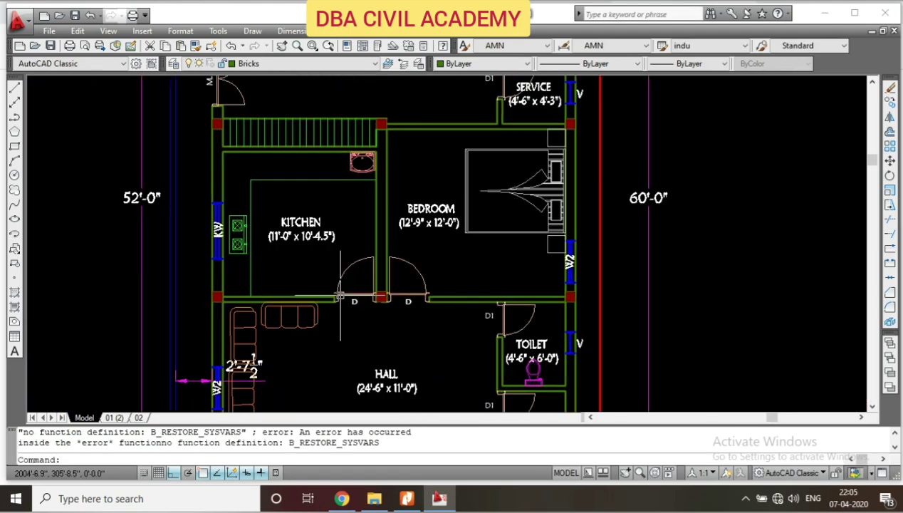
Step: Hide the fur layer by picking a door, undoing the accidental Brick wall pick
text(layoff)
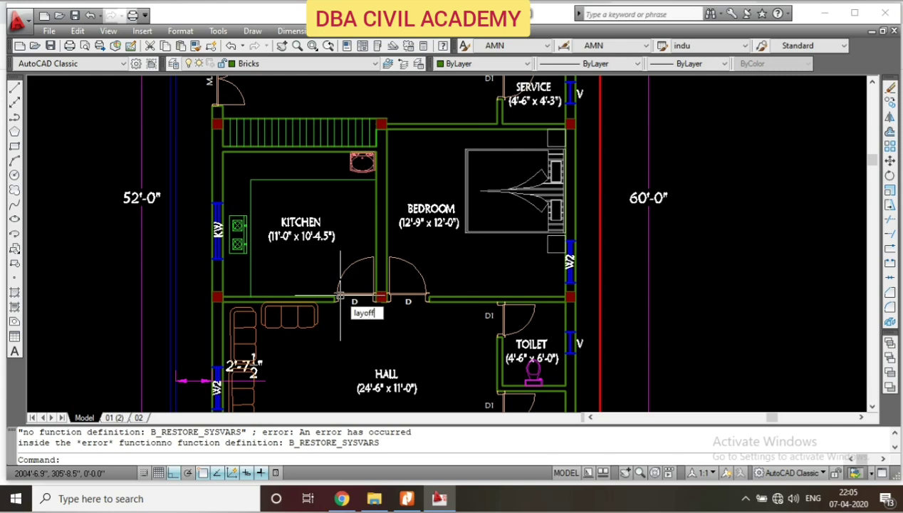
key(Return)
click(340, 281)
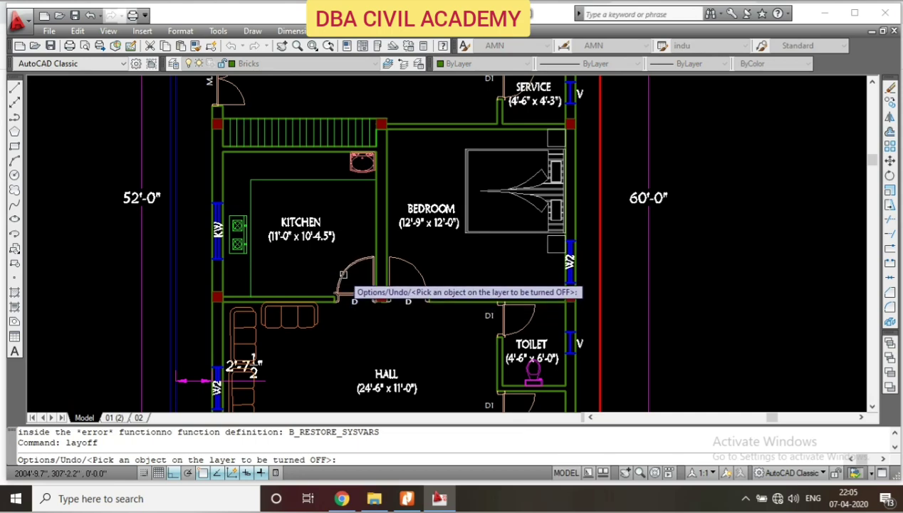
scroll(392, 274, down, 3)
scroll(453, 278, up, 3)
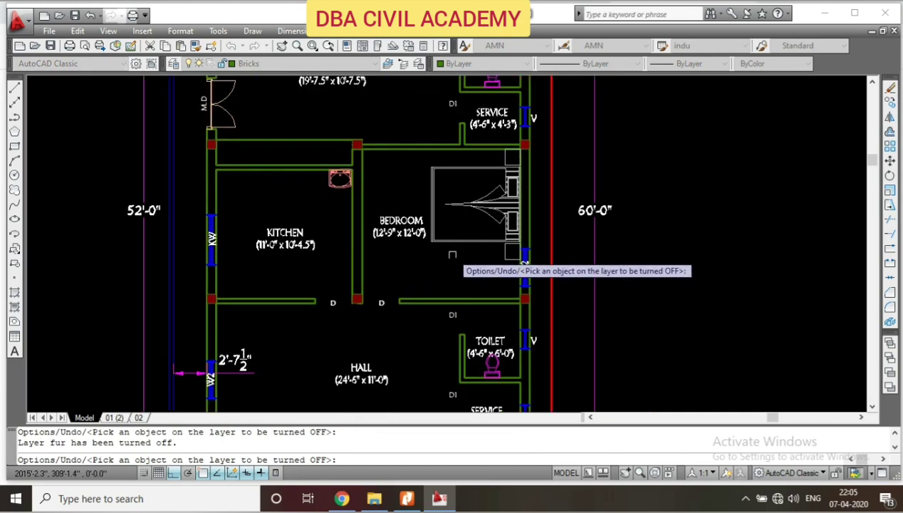
click(453, 245)
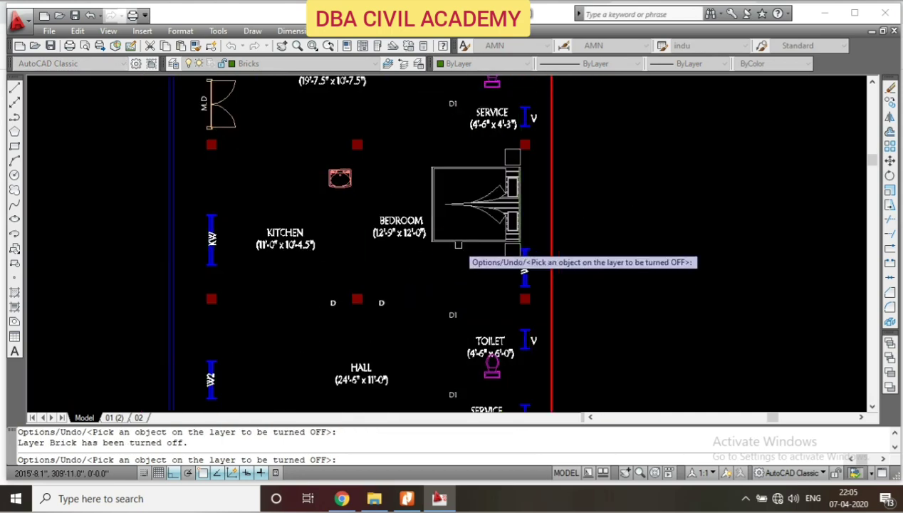
key(ctrl+z)
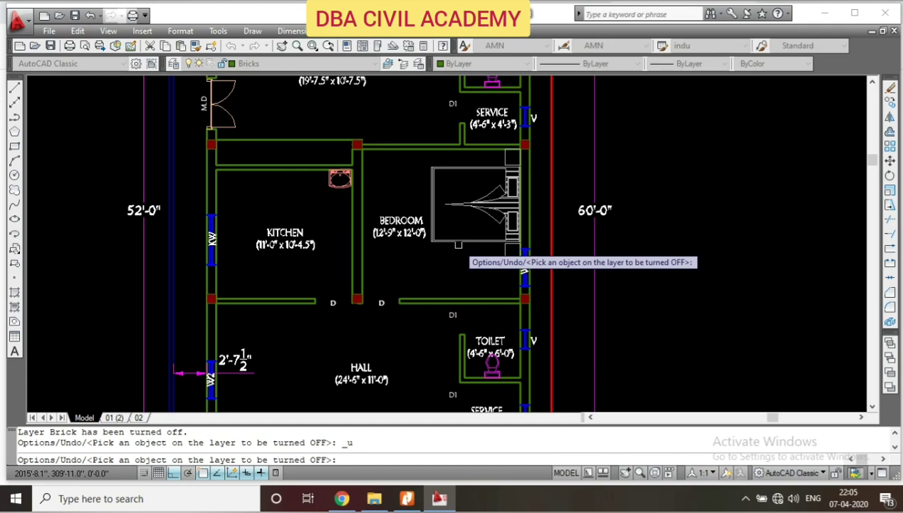
key(Escape)
Step: Zoom to show the ground floor and first floor plans for review
click(434, 206)
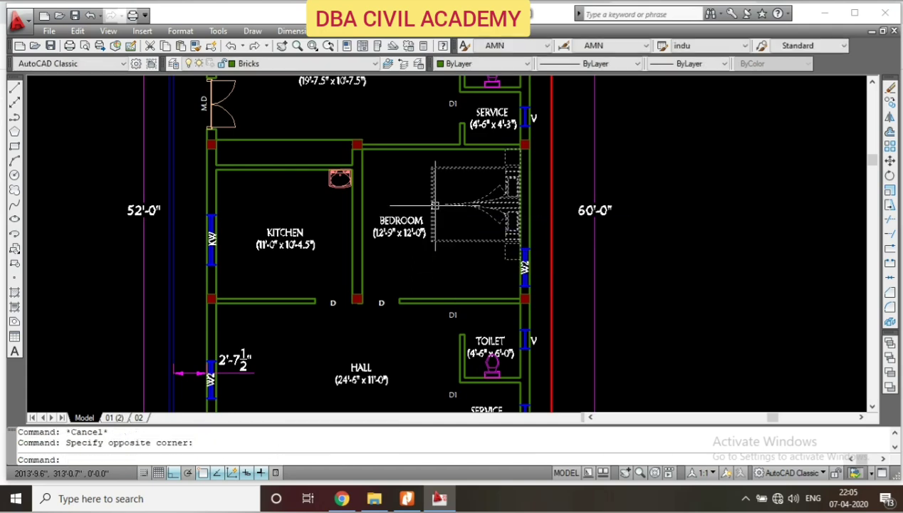
scroll(424, 260, down, 4)
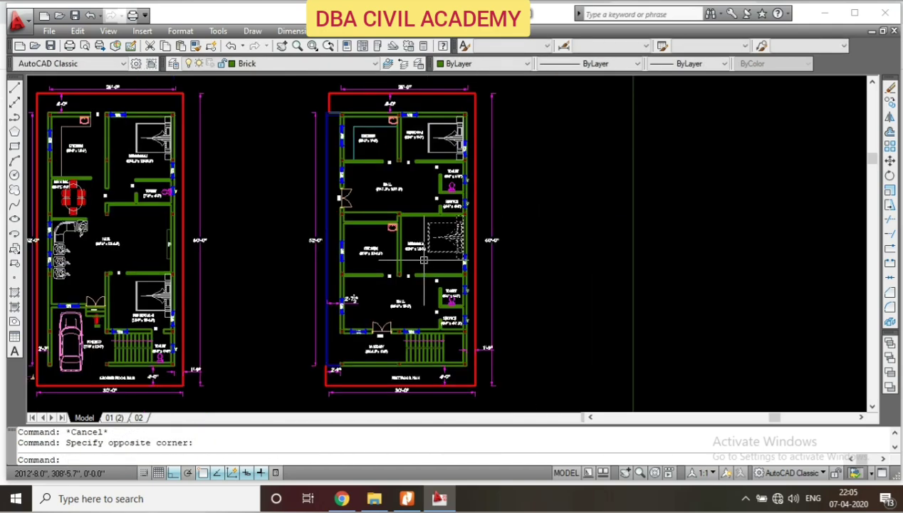
scroll(424, 260, down, 6)
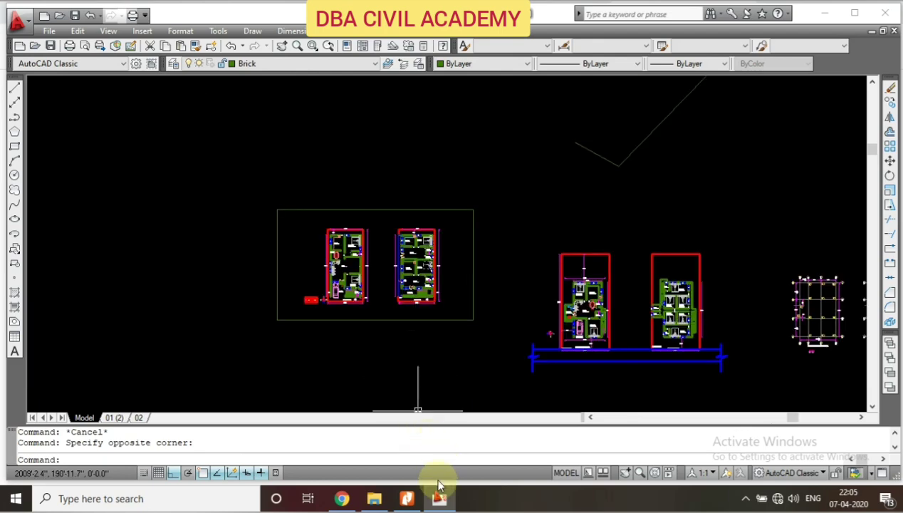
scroll(549, 333, up, 3)
scroll(504, 353, up, 3)
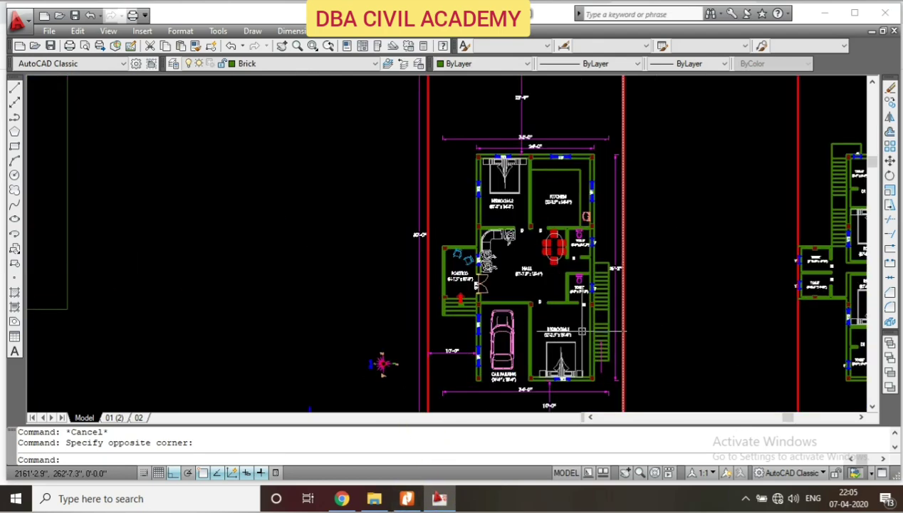
scroll(542, 305, down, 3)
scroll(548, 343, up, 3)
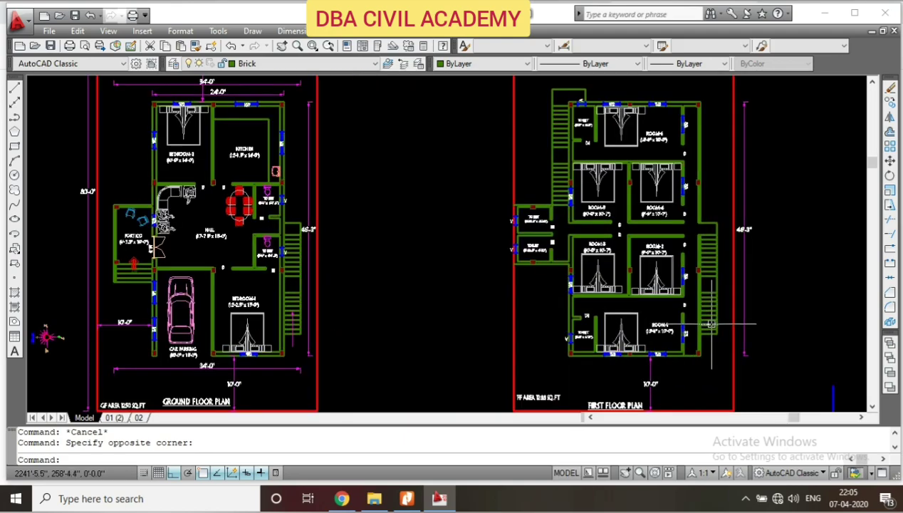
scroll(570, 321, up, 2)
Step: Scroll the structural drawing PDF from the first floor plan to page 6's Footing Layout
click(407, 498)
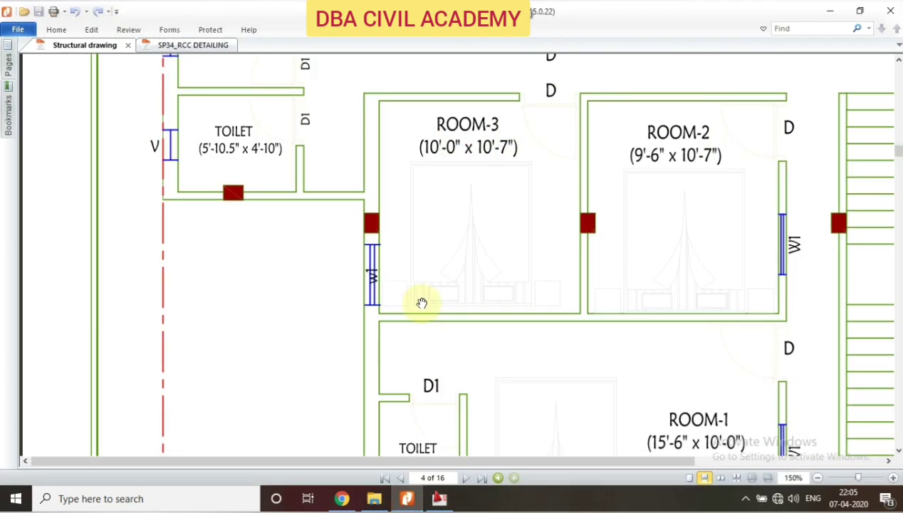
scroll(428, 306, down, 3)
scroll(470, 307, down, 3)
scroll(641, 299, down, 3)
scroll(780, 292, down, 2)
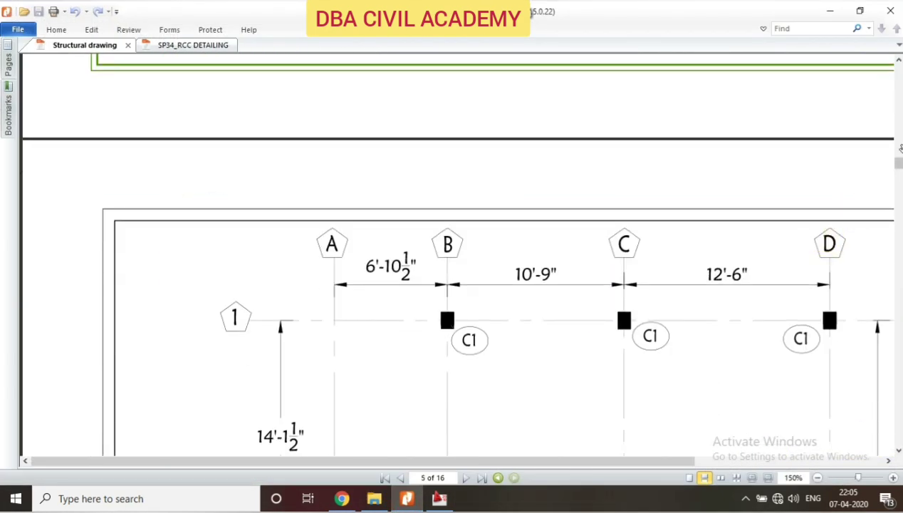
scroll(899, 162, down, 3)
scroll(891, 171, down, 3)
scroll(891, 178, down, 3)
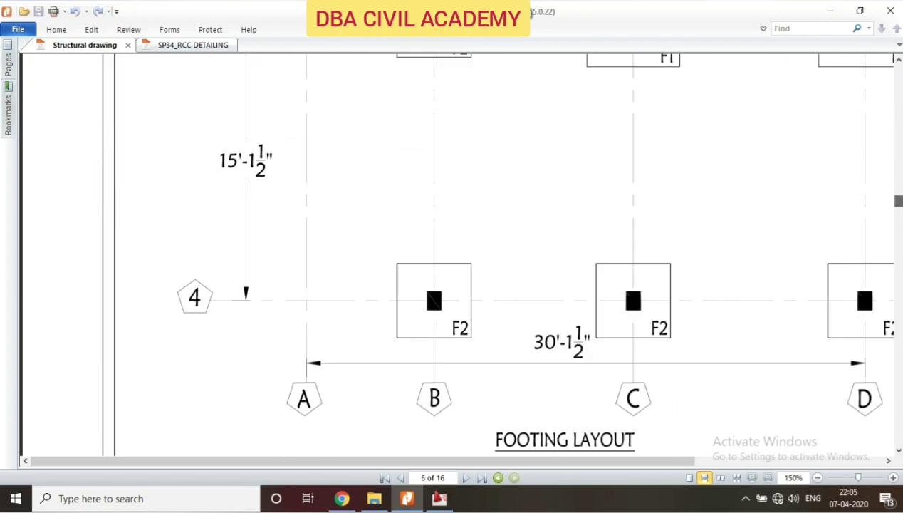
Step: Return to the AutoCAD house plans beside the column grid layouts
click(439, 498)
scroll(326, 260, down, 3)
scroll(329, 249, down, 2)
scroll(388, 232, up, 1)
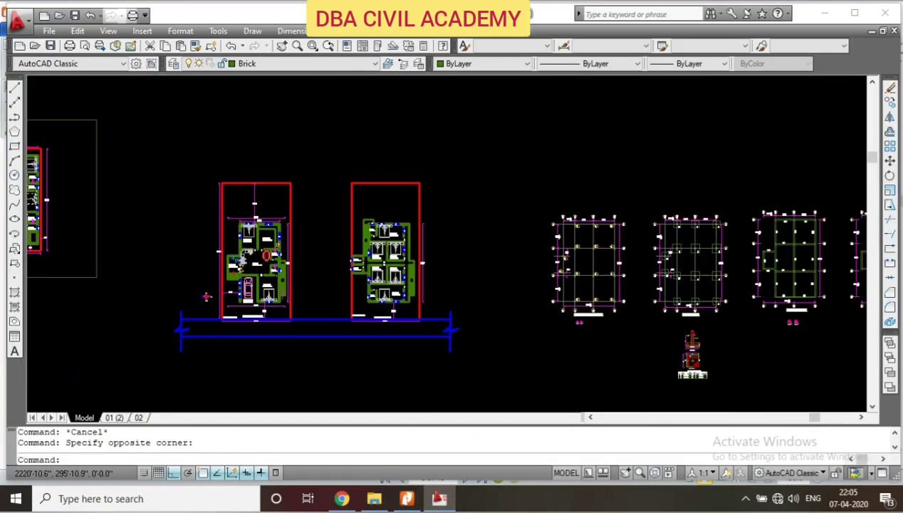
scroll(435, 210, up, 3)
scroll(428, 214, down, 2)
scroll(300, 235, down, 3)
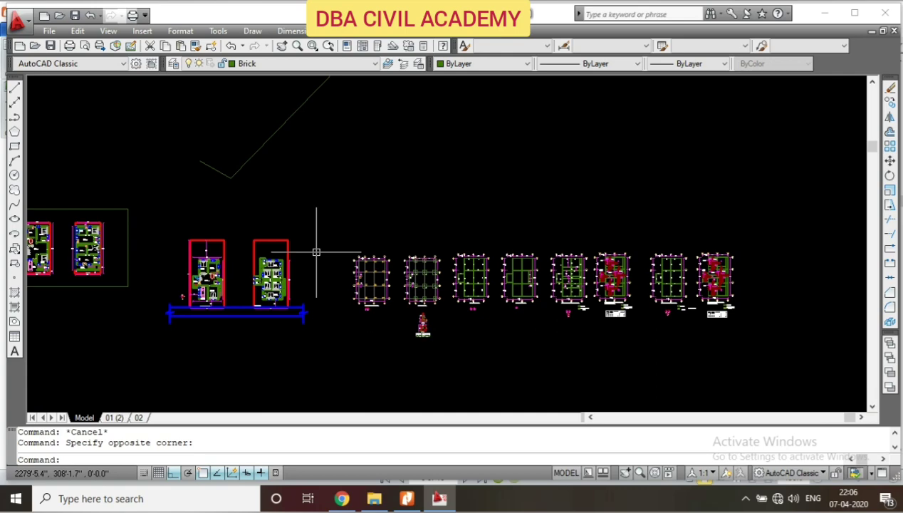
scroll(324, 252, up, 3)
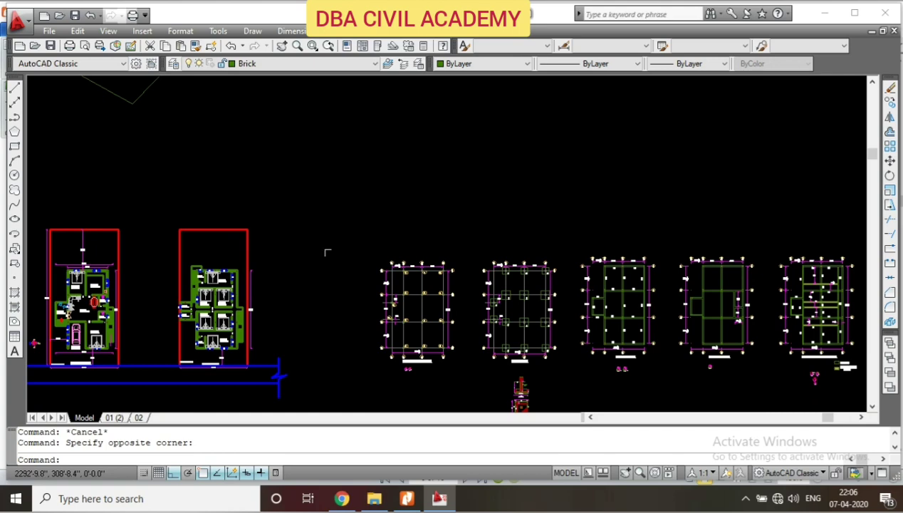
click(280, 65)
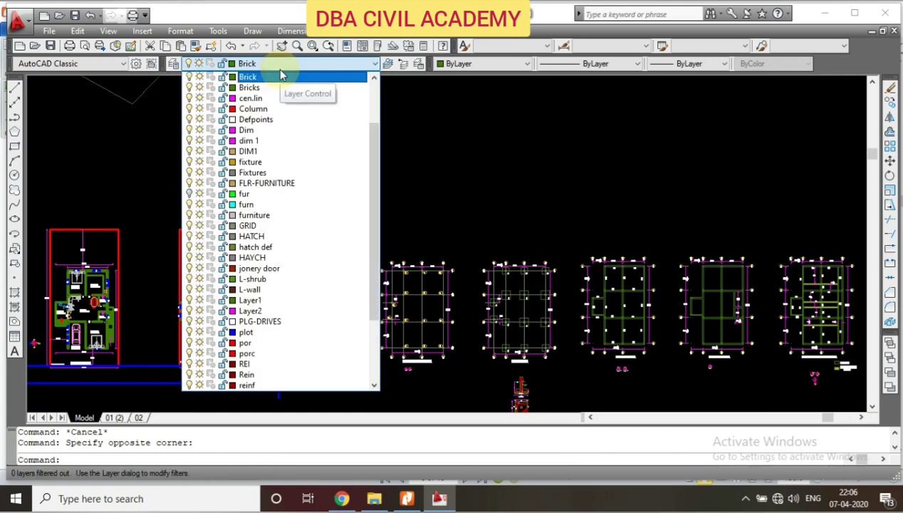
click(397, 120)
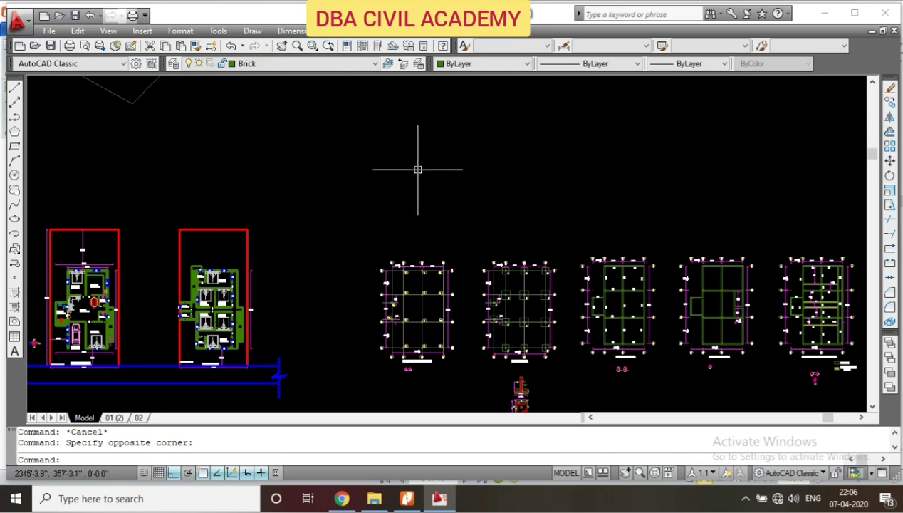
scroll(344, 247, down, 2)
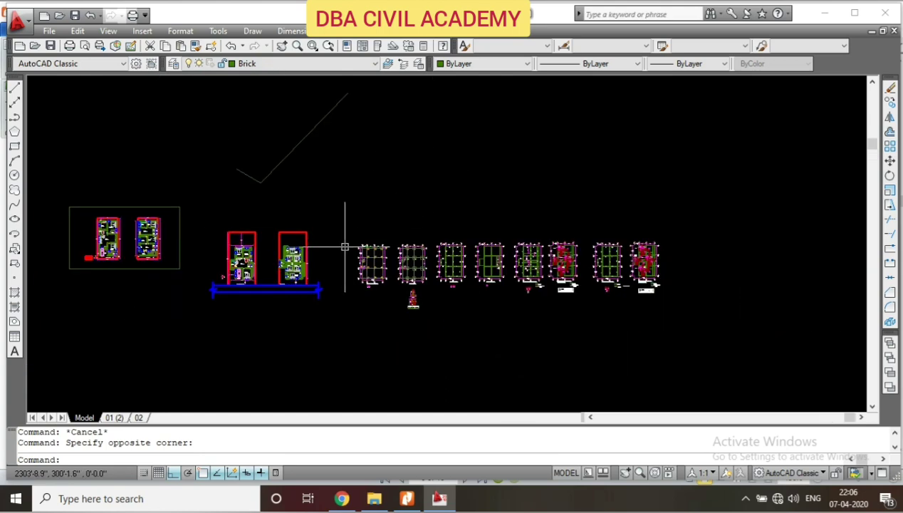
scroll(352, 260, up, 2)
scroll(327, 274, up, 2)
scroll(317, 281, up, 2)
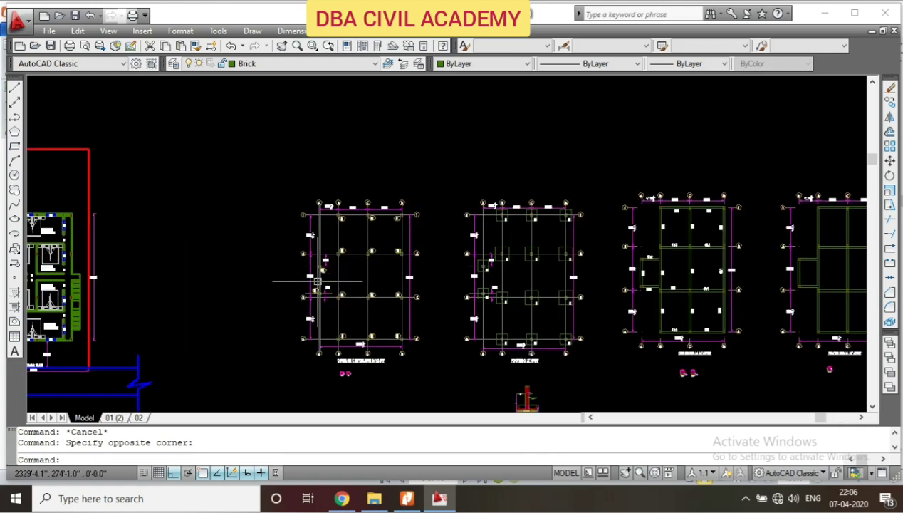
scroll(242, 270, up, 3)
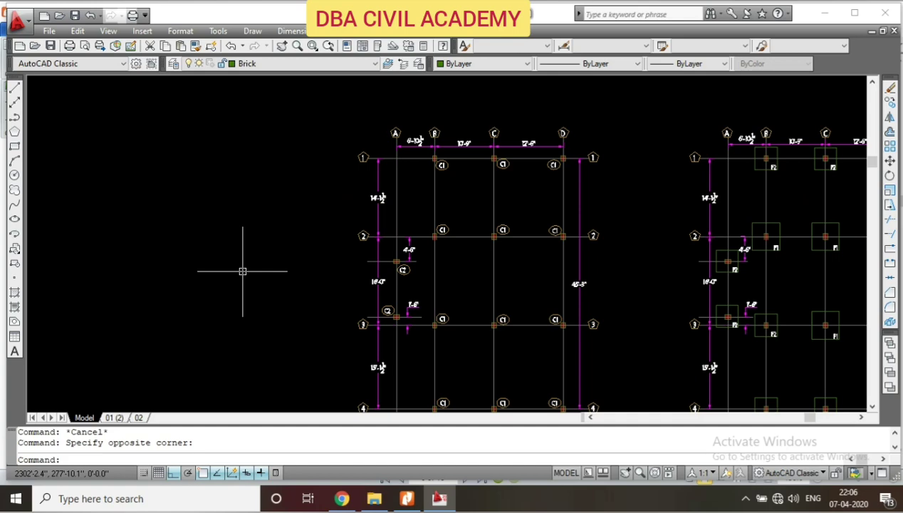
scroll(242, 270, down, 2)
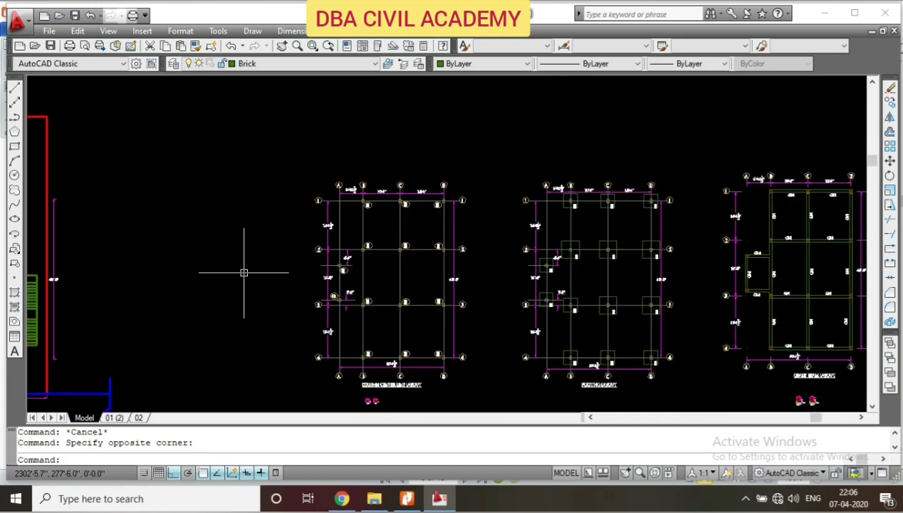
scroll(520, 303, down, 2)
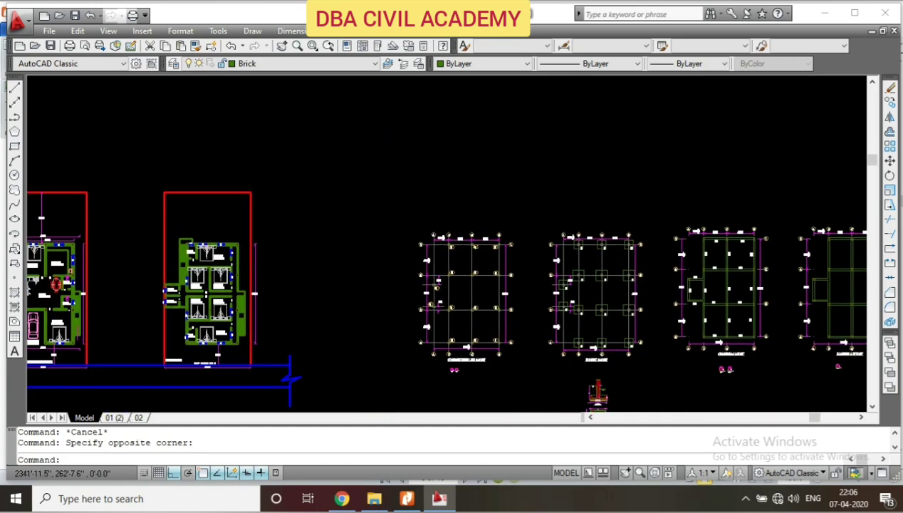
scroll(464, 327, up, 3)
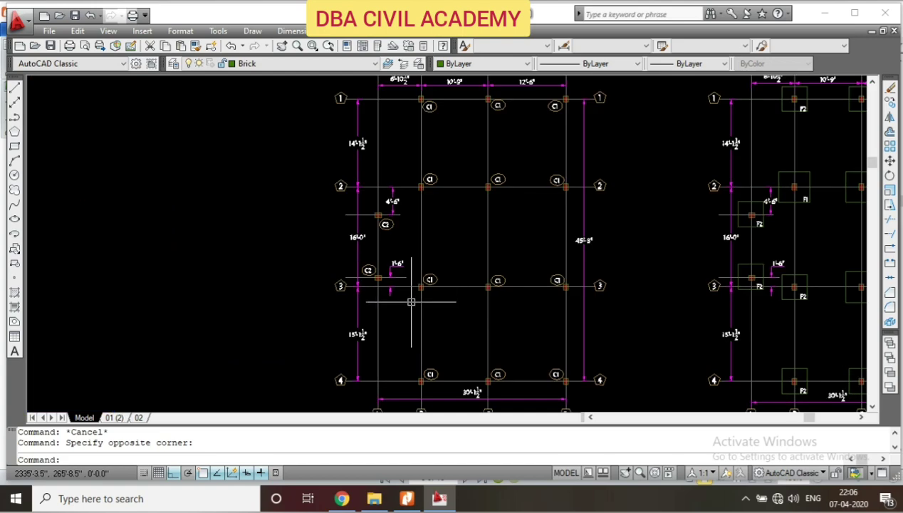
scroll(272, 282, down, 3)
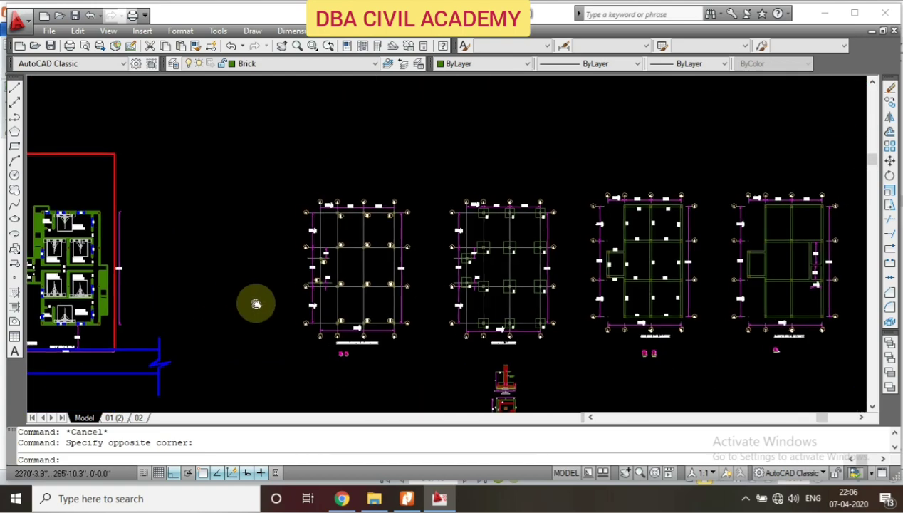
middle_drag(167, 291, 263, 301)
scroll(152, 292, up, 3)
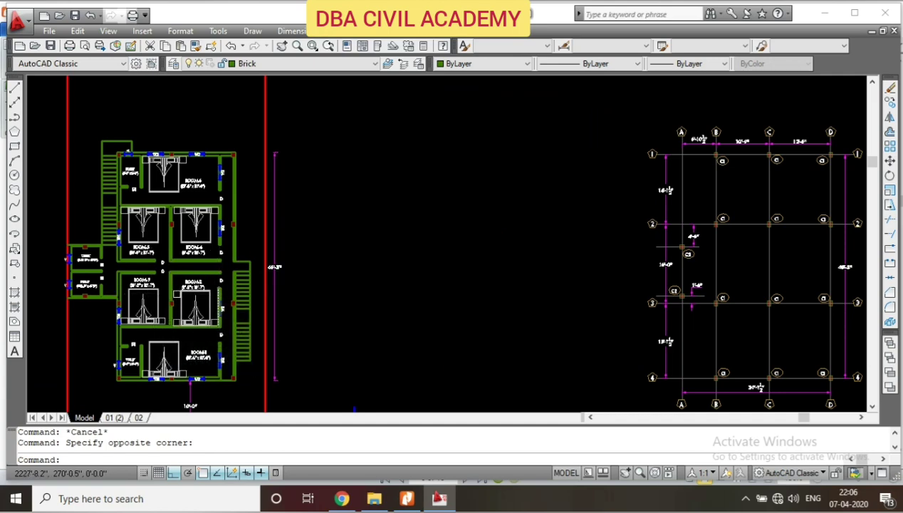
middle_drag(101, 292, 249, 296)
scroll(298, 299, up, 2)
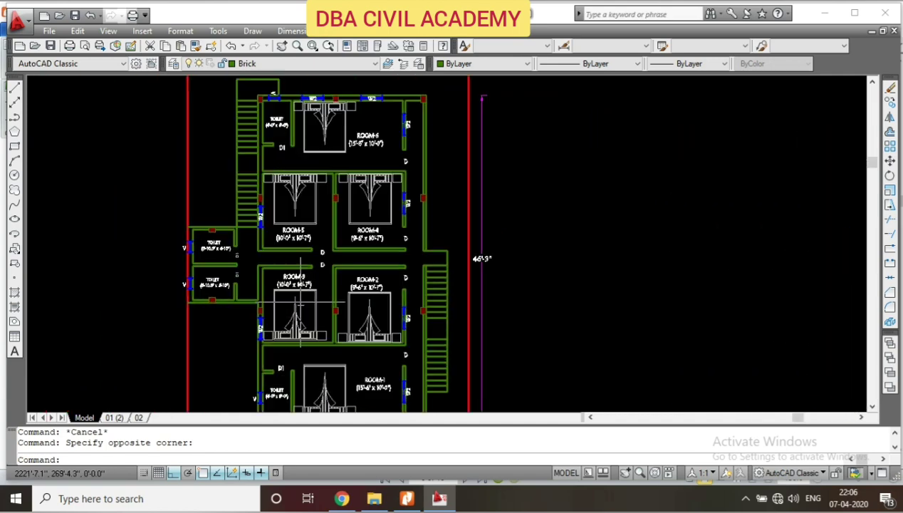
scroll(300, 299, up, 1)
scroll(302, 298, down, 5)
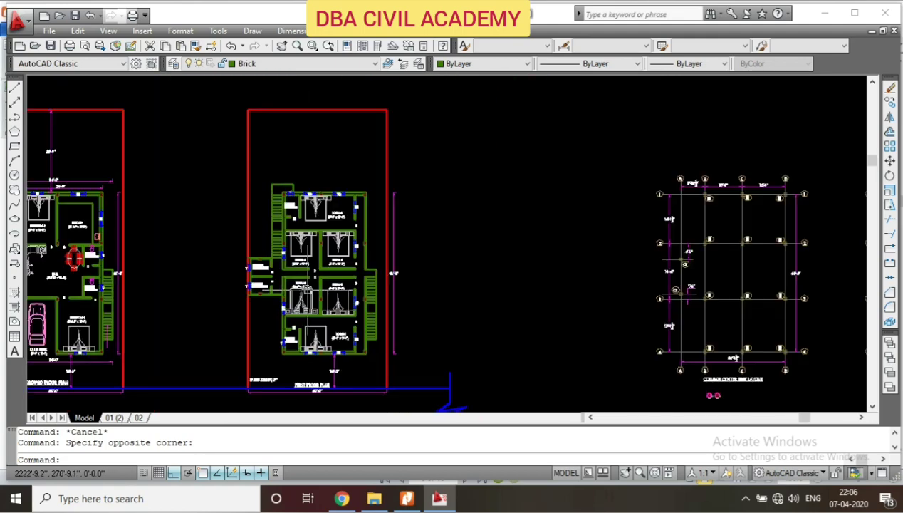
scroll(379, 323, up, 1)
middle_drag(287, 327, 313, 326)
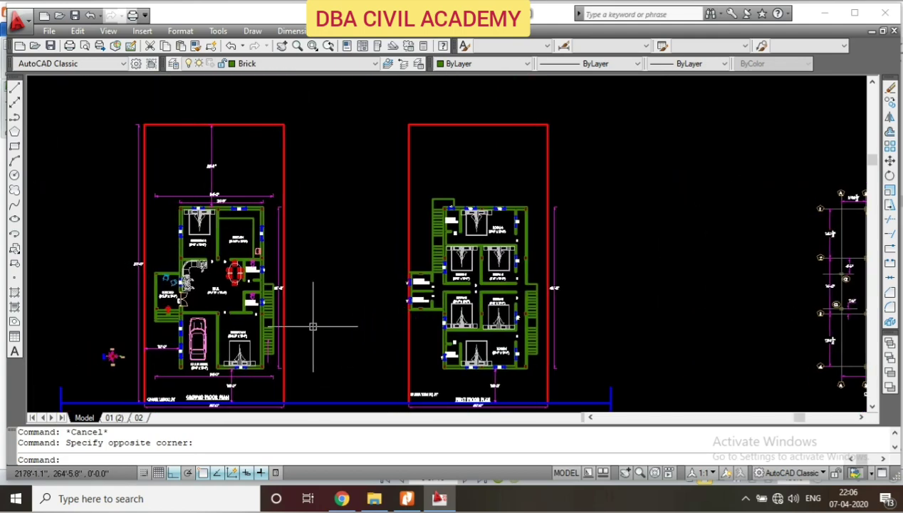
scroll(189, 325, up, 2)
scroll(243, 320, up, 3)
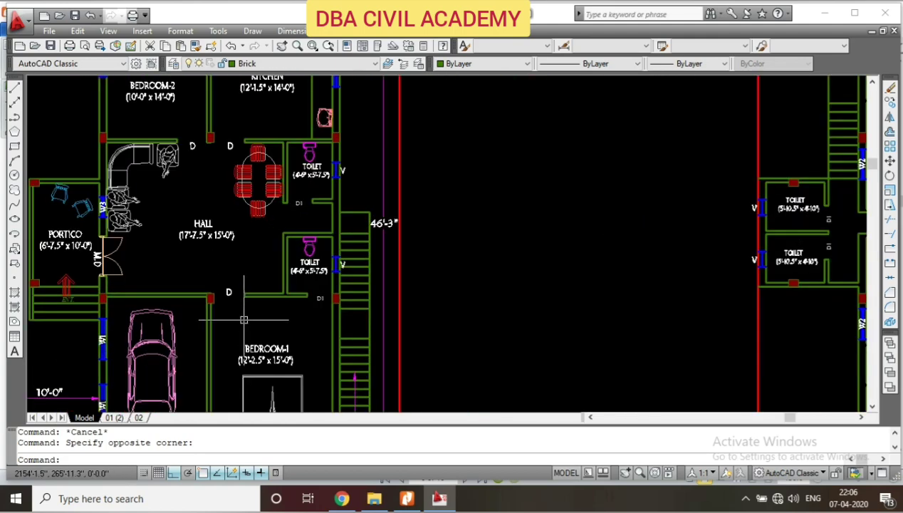
scroll(237, 306, down, 2)
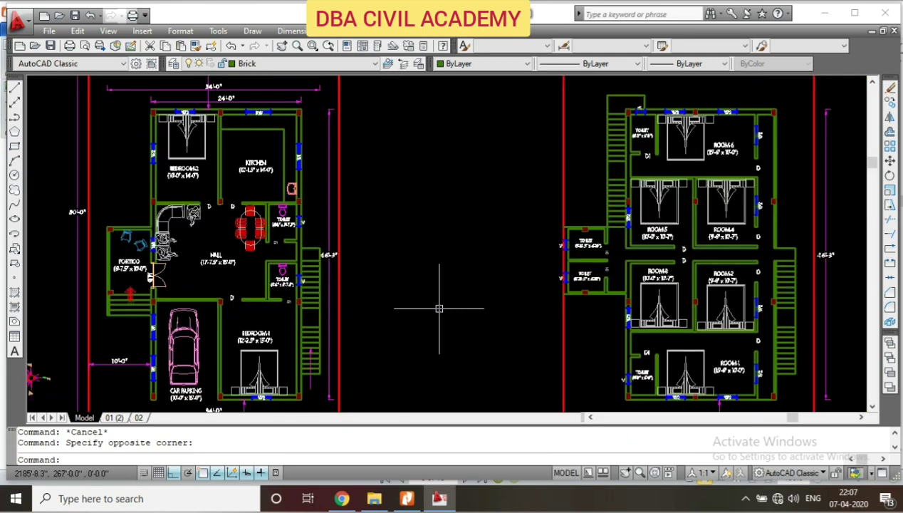
scroll(373, 298, down, 3)
mouse_move(549, 299)
middle_down()
mouse_move(393, 324)
mouse_move(381, 318)
middle_up()
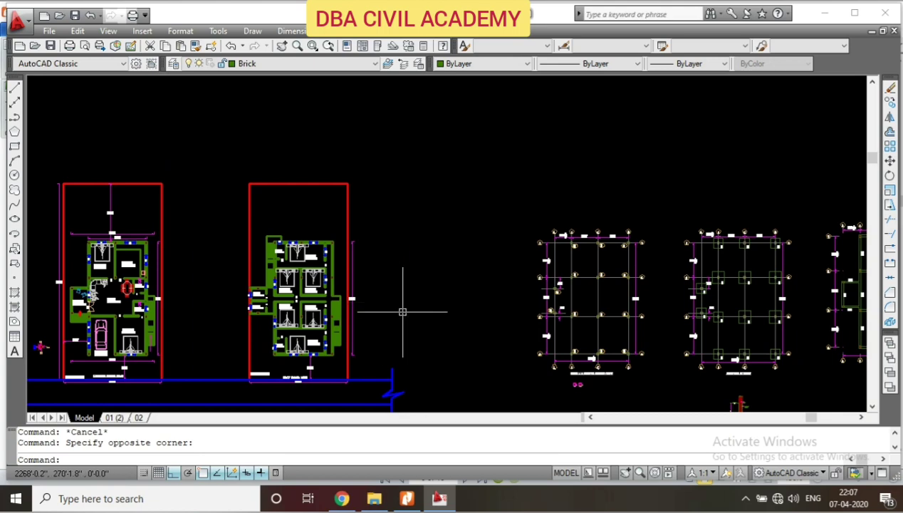
middle_drag(460, 319, 430, 322)
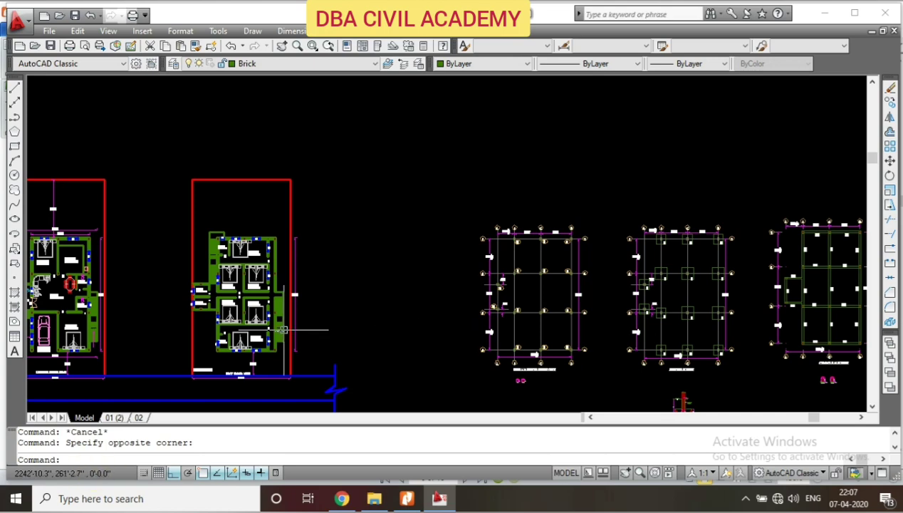
scroll(207, 327, up, 3)
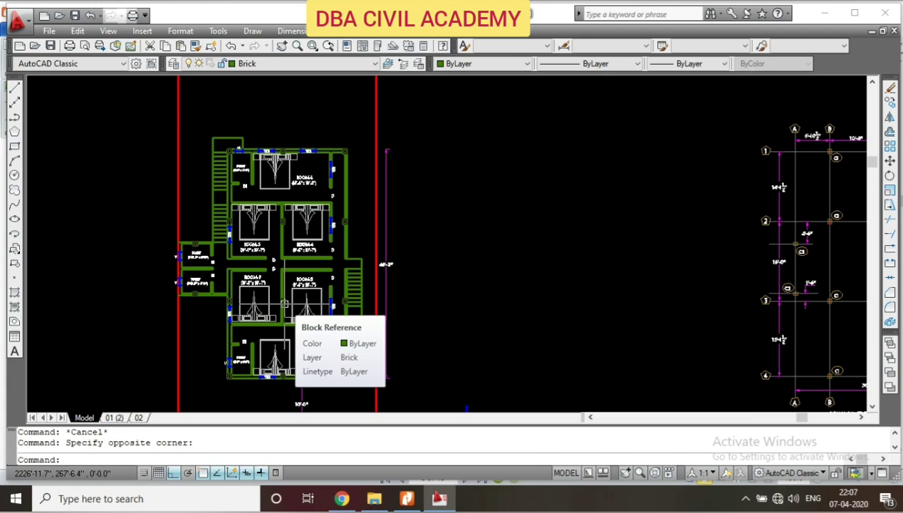
scroll(413, 283, down, 3)
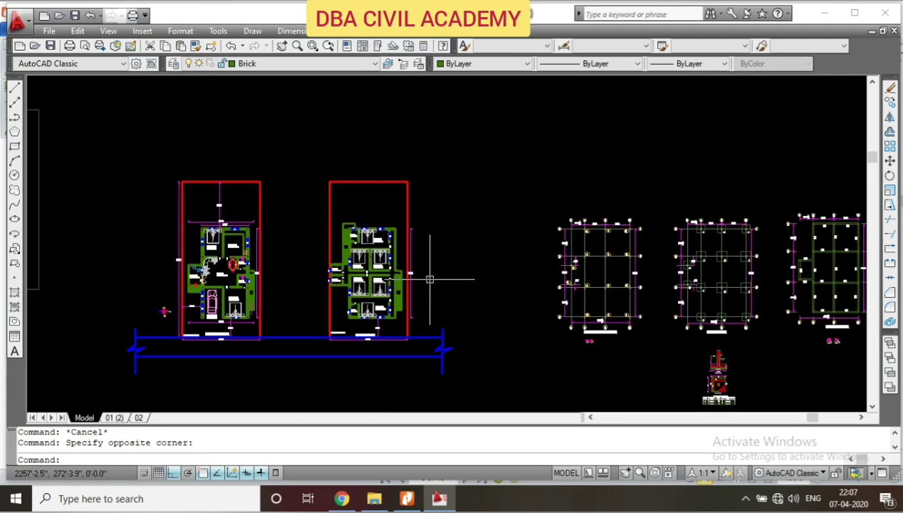
scroll(406, 319, up, 3)
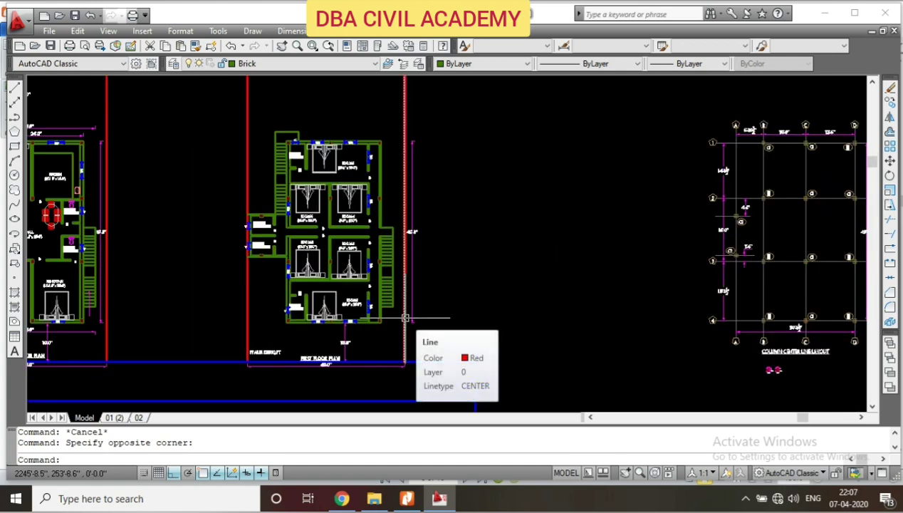
scroll(405, 318, down, 3)
scroll(413, 308, up, 3)
scroll(413, 308, up, 3)
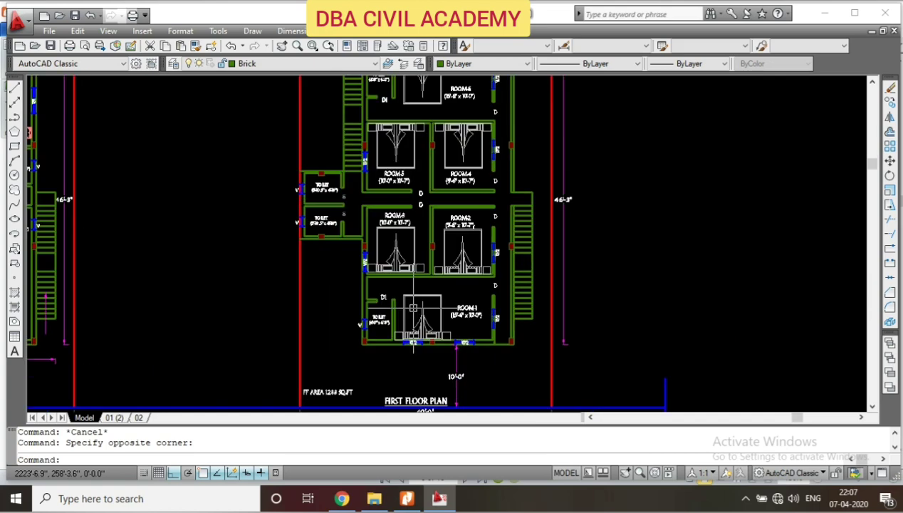